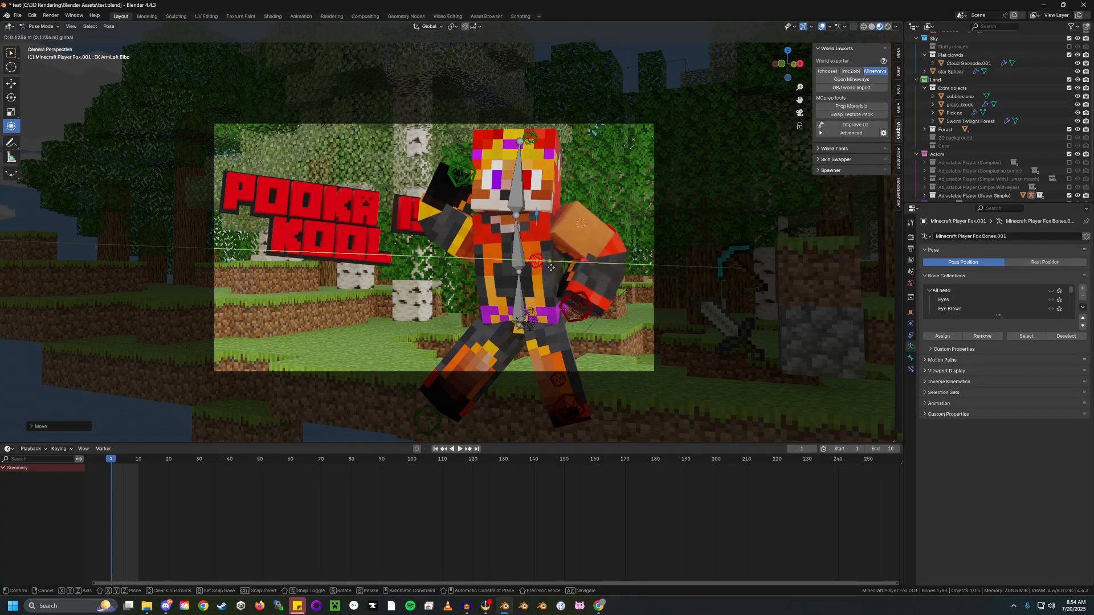
Pose the Minecraft character by moving one leg's control outward and rotating the head bone
click(558, 403)
drag(558, 403, 589, 433)
right_click(517, 188)
key(r)
click(576, 197)
key(r)
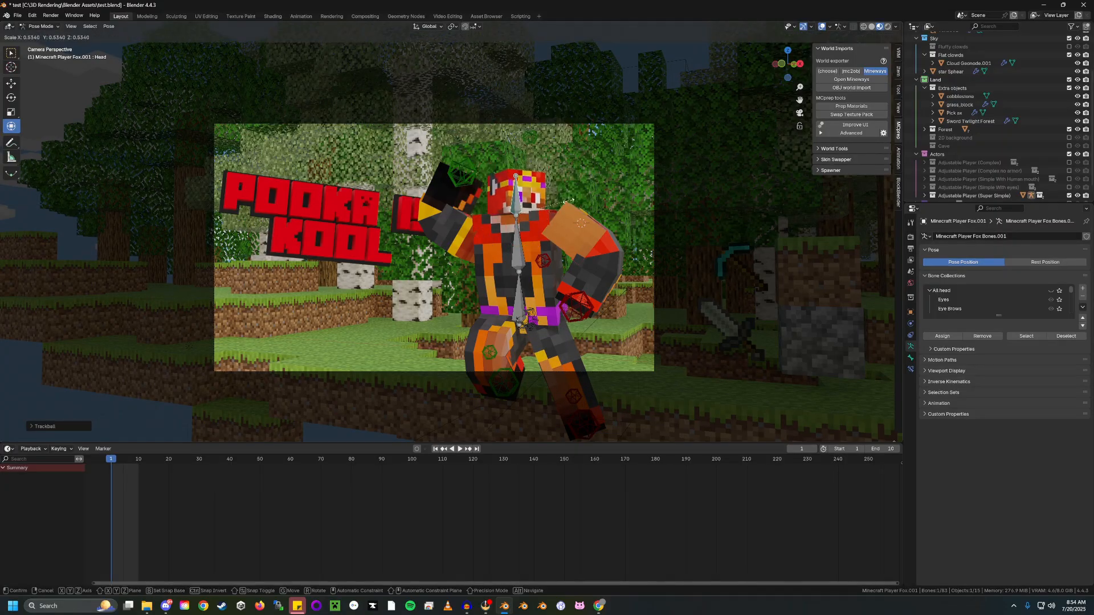
click(623, 203)
key(r)
click(609, 217)
right_click(518, 294)
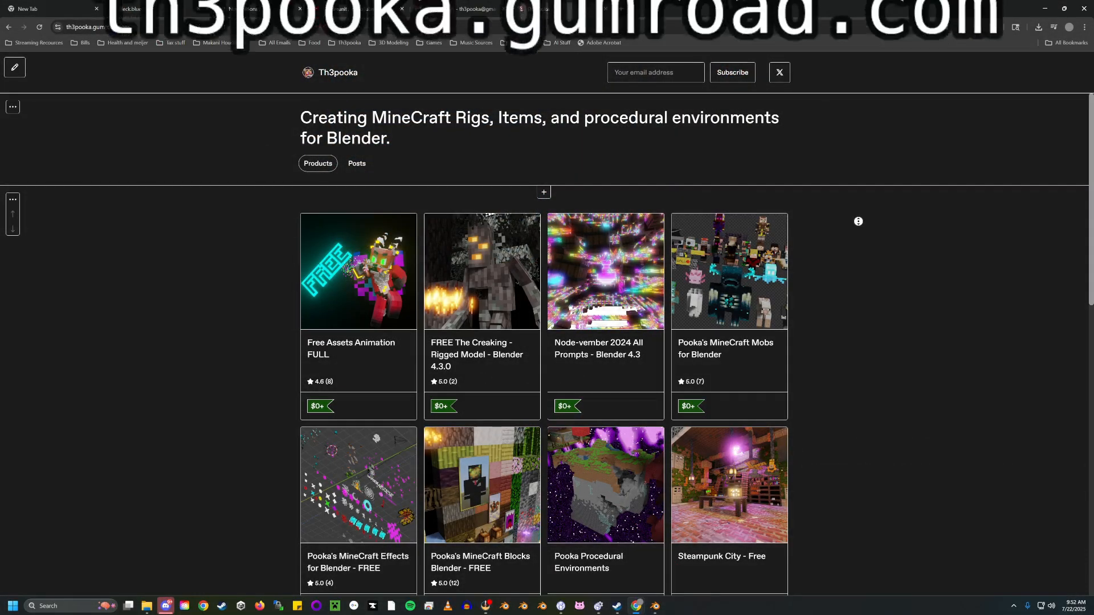
Switch to the browser and look through the free Blender assets on the Th3pooka Gumroad page
scroll(858, 221, down, 3)
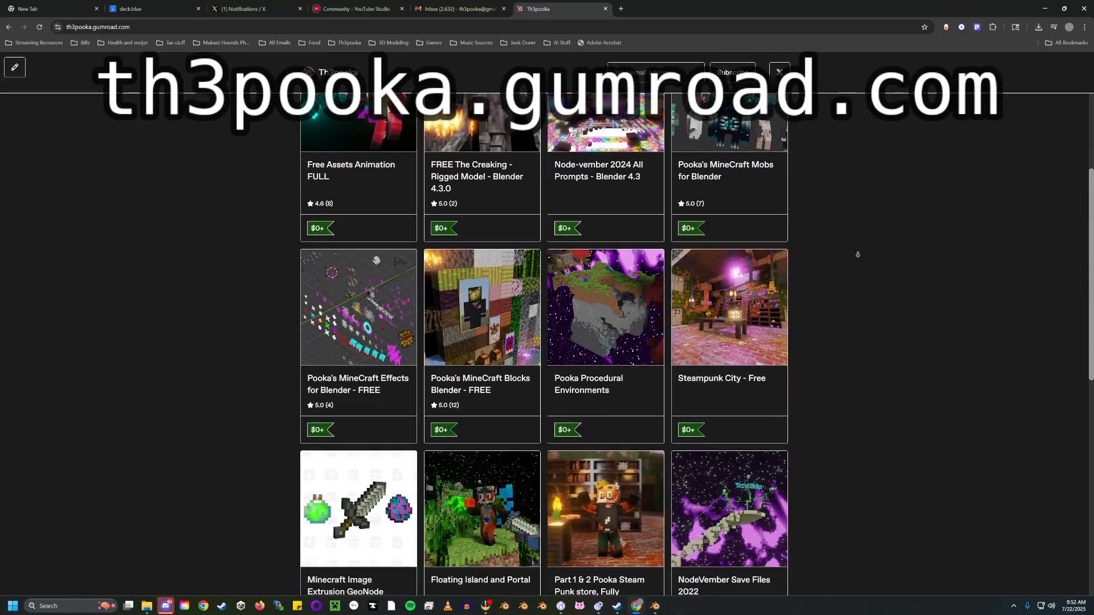
scroll(858, 255, down, 4)
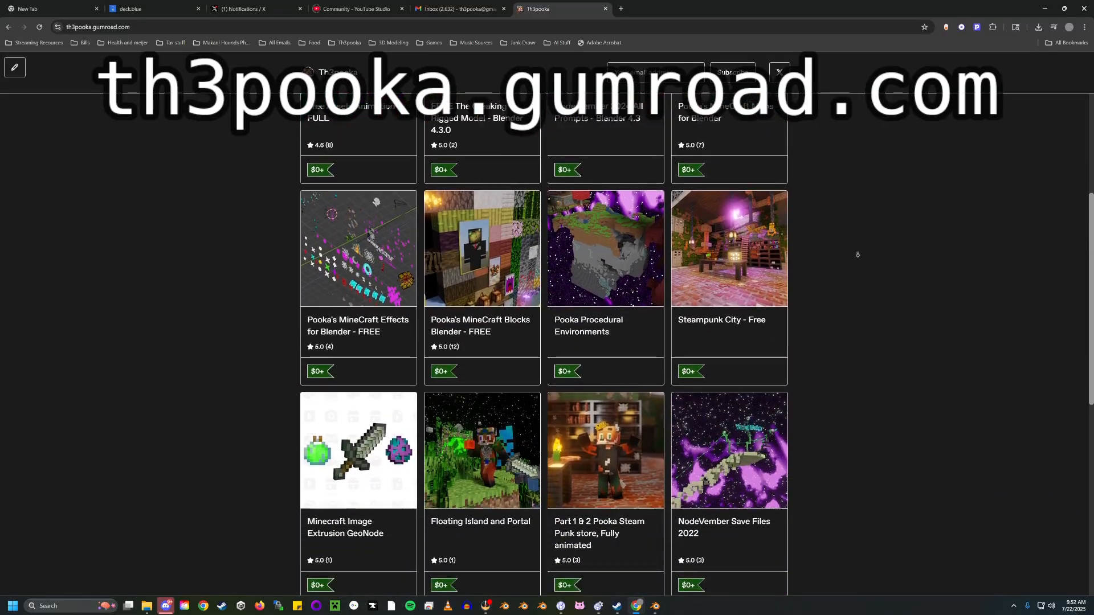
scroll(858, 255, down, 4)
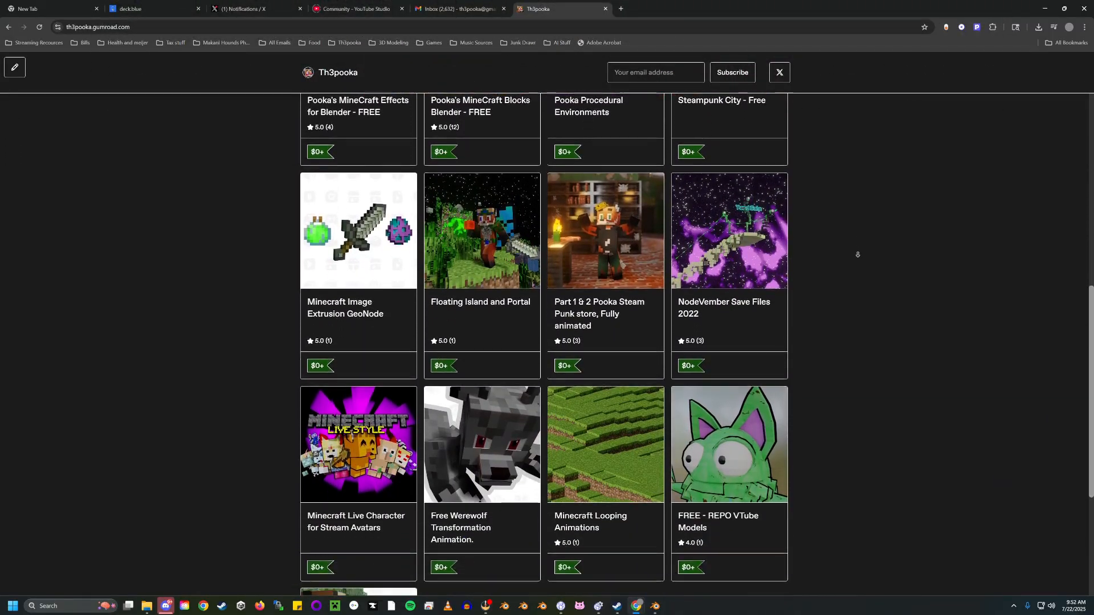
scroll(858, 254, down, 1)
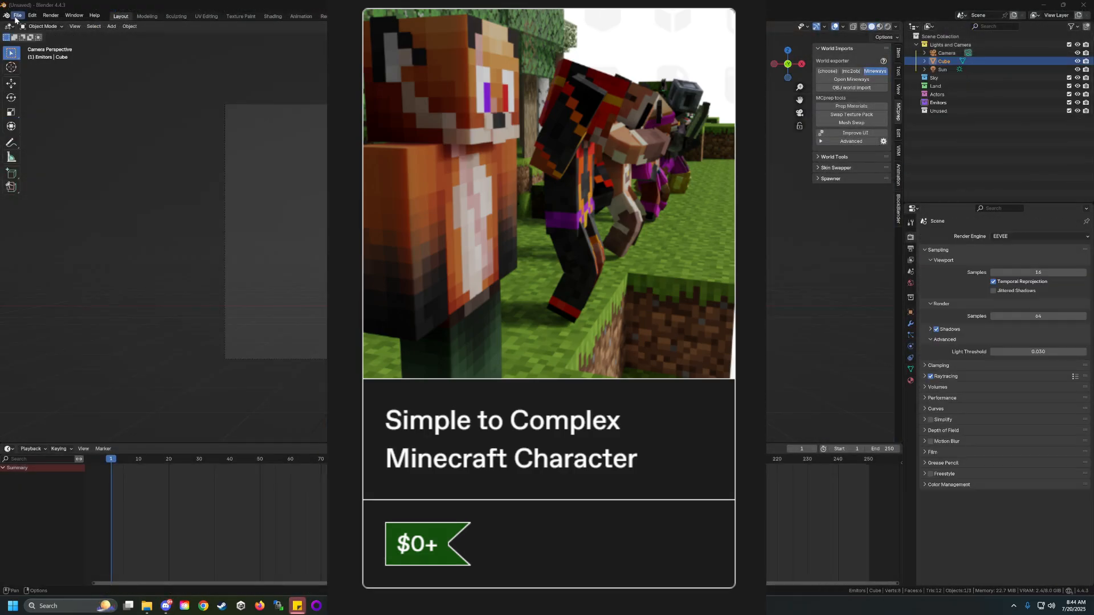
Switch to Blender and open Thumb nail save.blend from the Blender Assets folder inside 3D Rendering
click(17, 16)
click(32, 33)
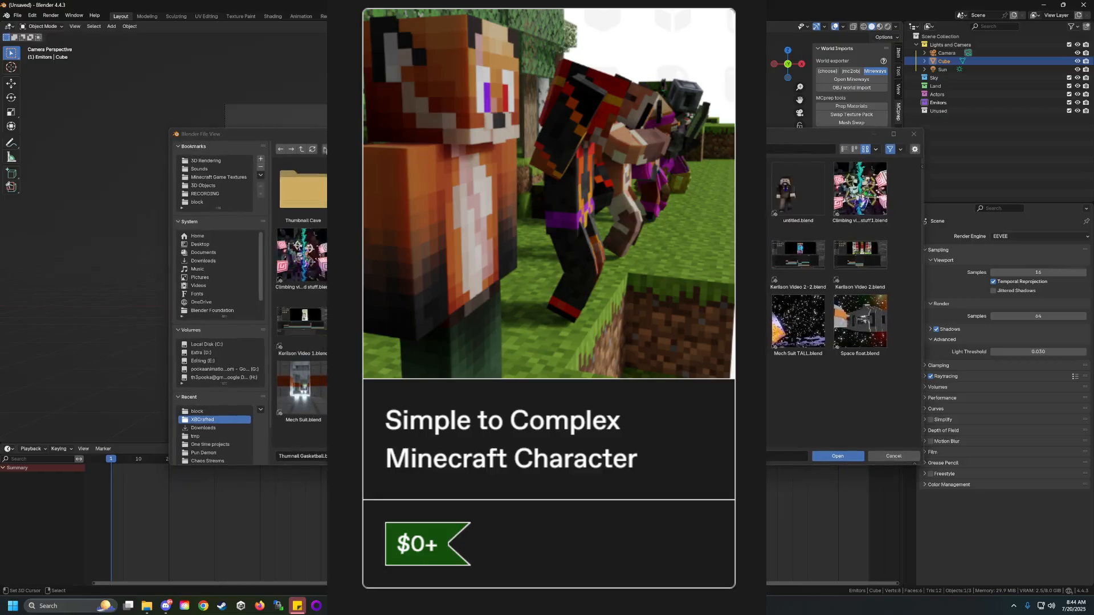
click(205, 161)
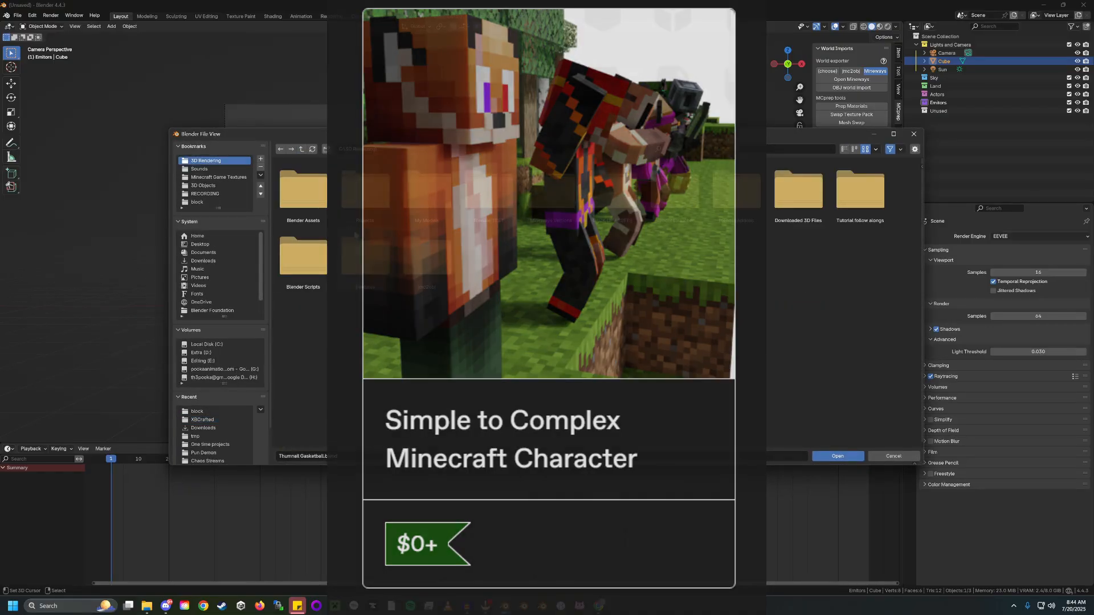
double_click(304, 191)
click(551, 175)
double_click(551, 175)
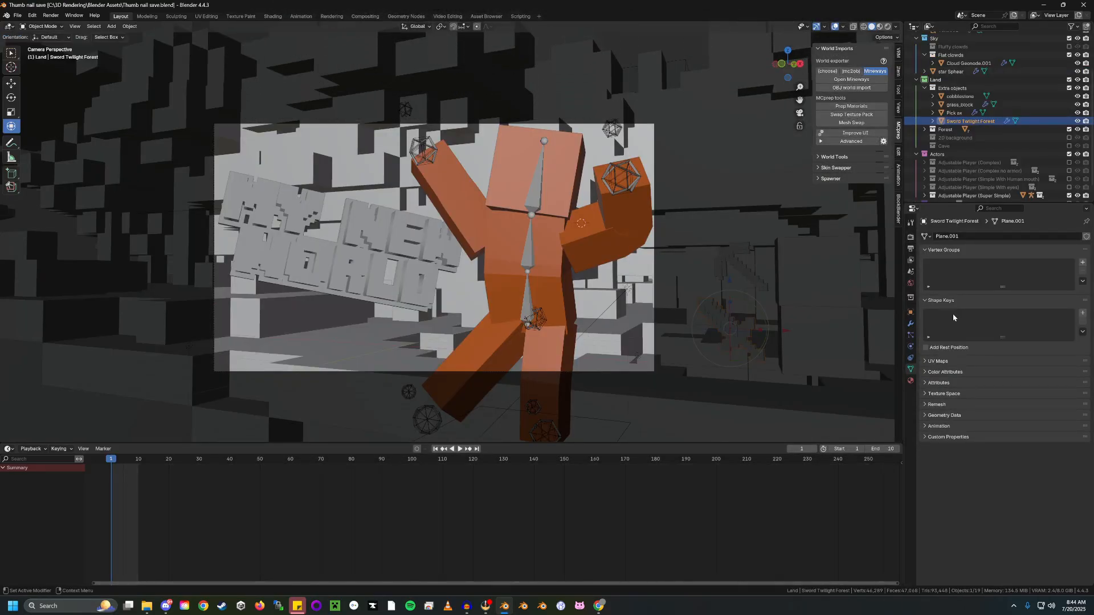
Clear the sword selection and toggle the viewport out of the camera view and back into it
click(766, 295)
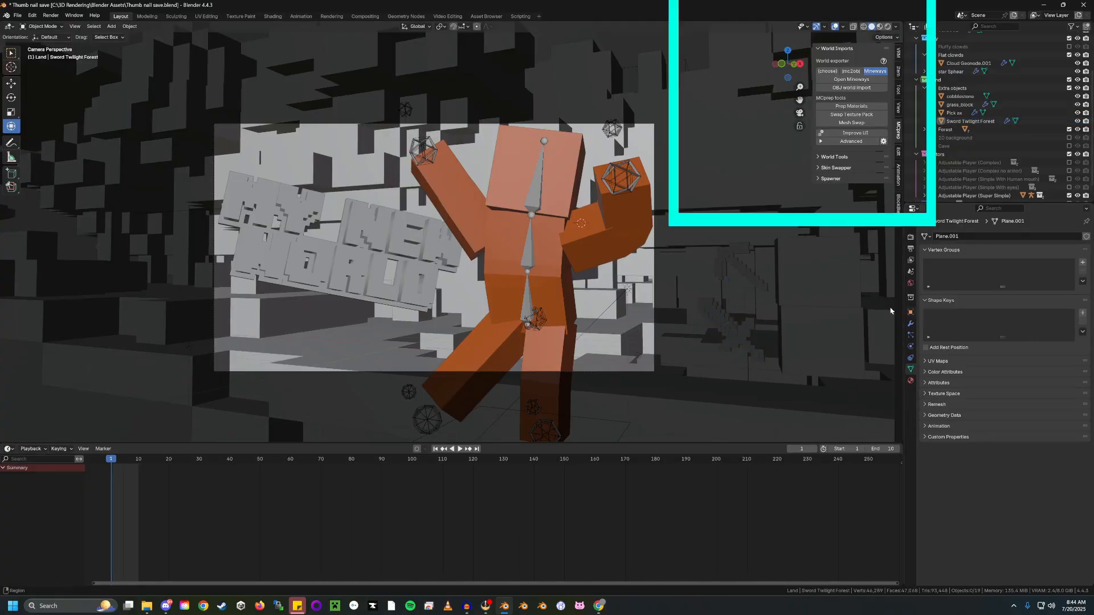
click(878, 117)
click(877, 117)
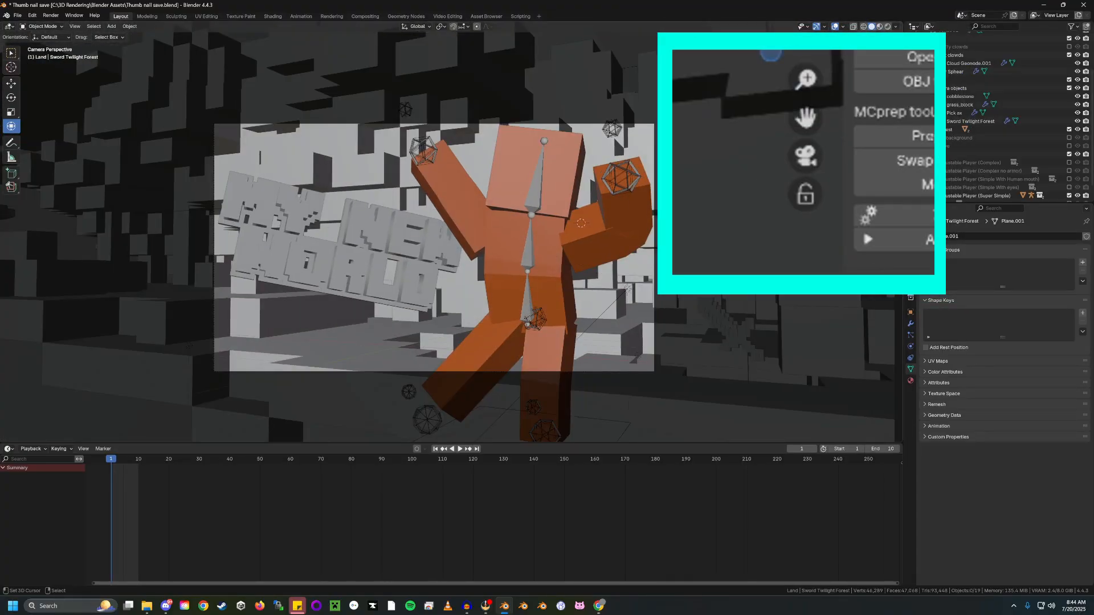
key(KP_0)
key(KP_0)
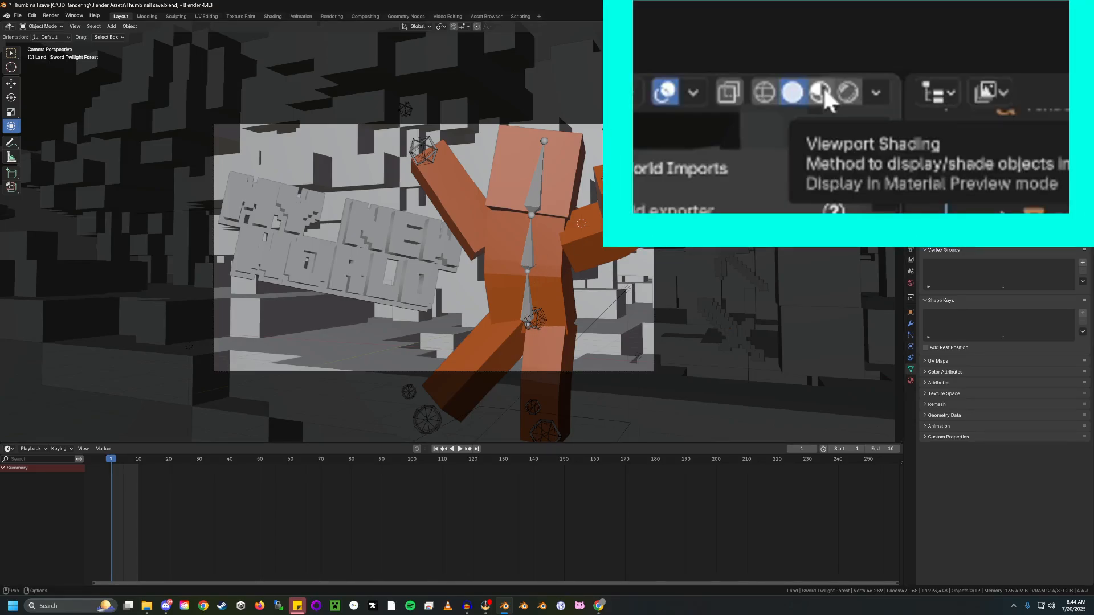
Set the viewport shading to Material Preview, compare it with Rendered, and return to Material Preview
click(864, 27)
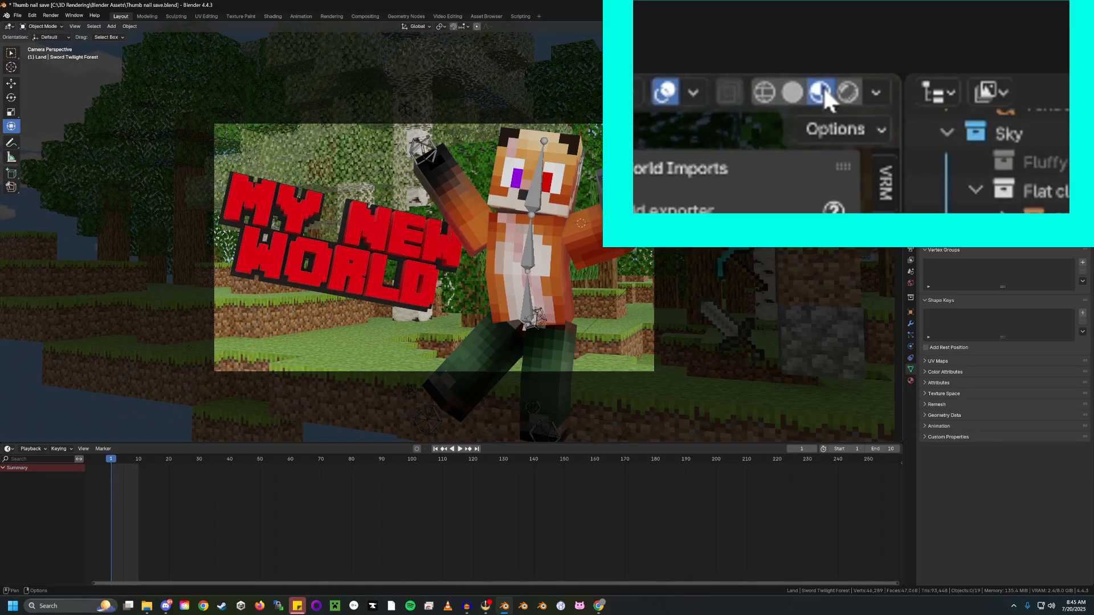
click(873, 27)
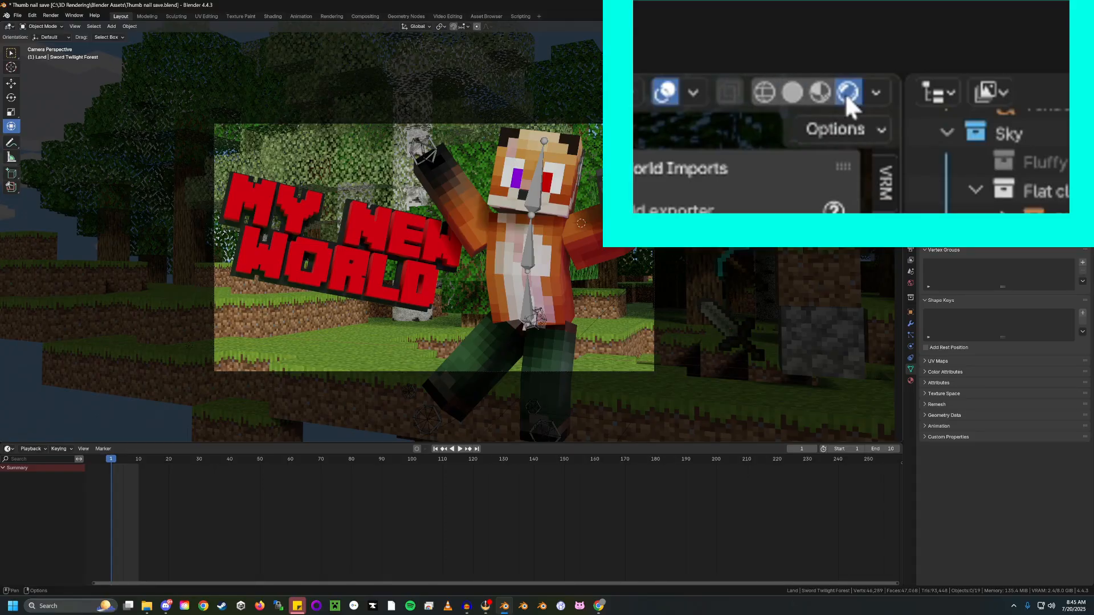
click(878, 27)
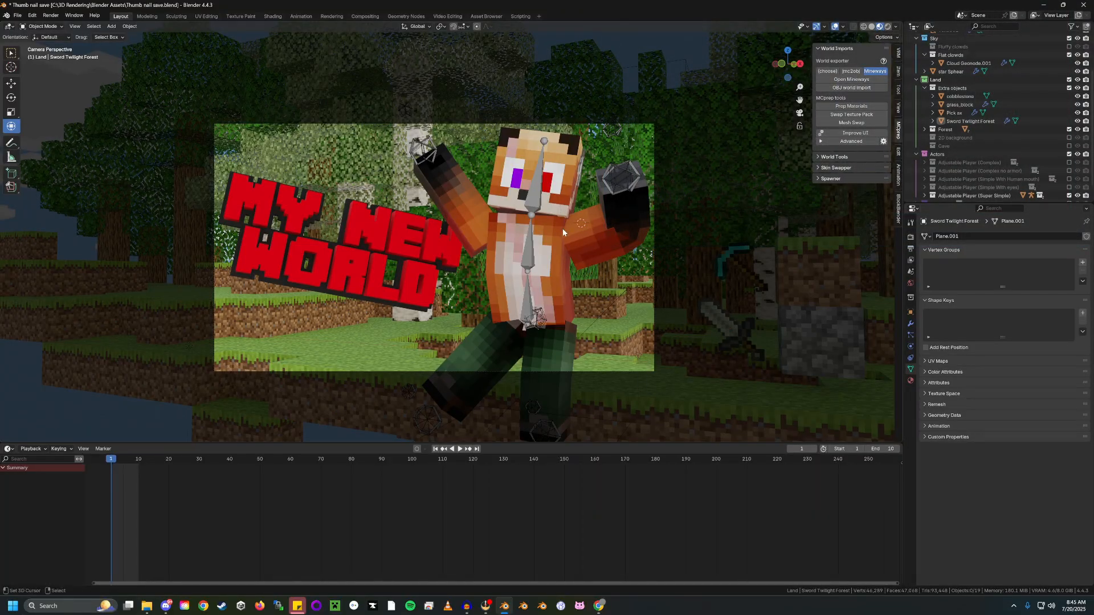
Cycle the selection between the fox character's mesh and its armature, ending with the body mesh selected
right_click(569, 197)
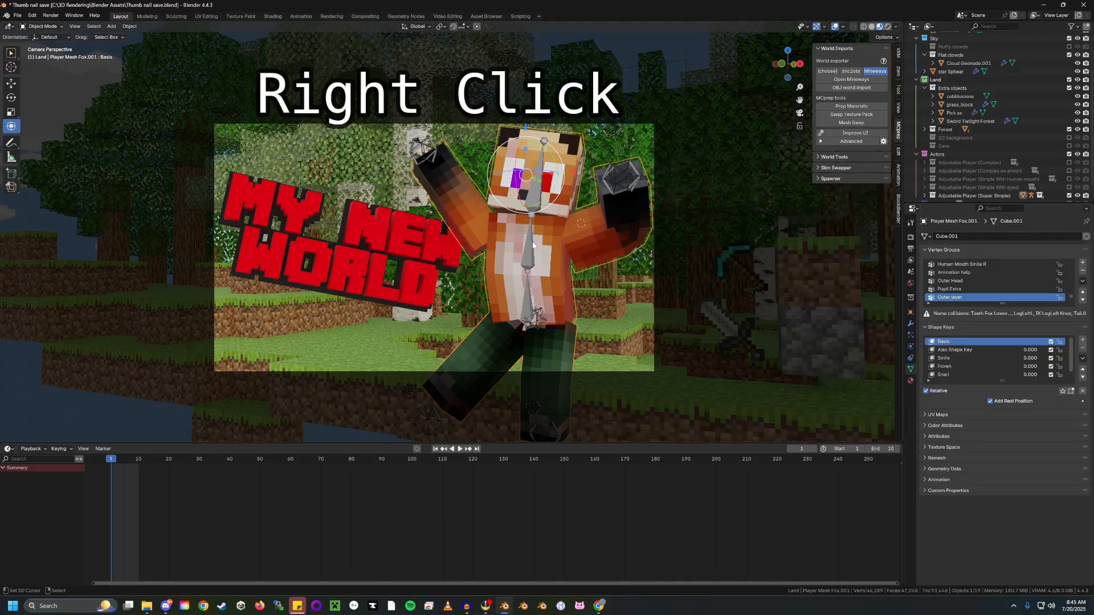
right_click(533, 245)
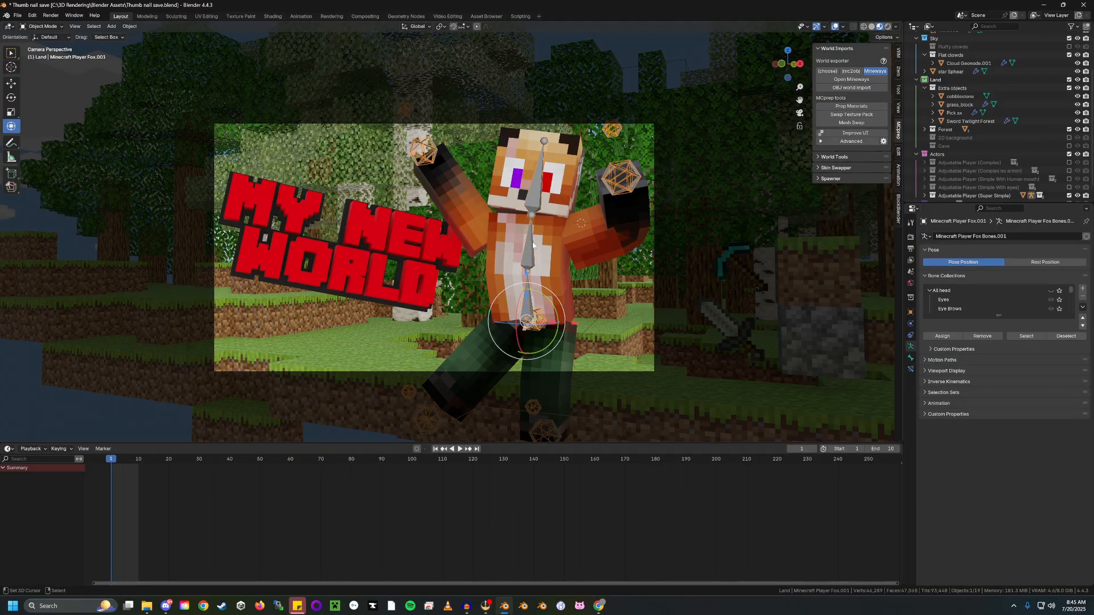
right_click(551, 230)
right_click(542, 238)
right_click(530, 246)
right_click(530, 246)
right_click(591, 240)
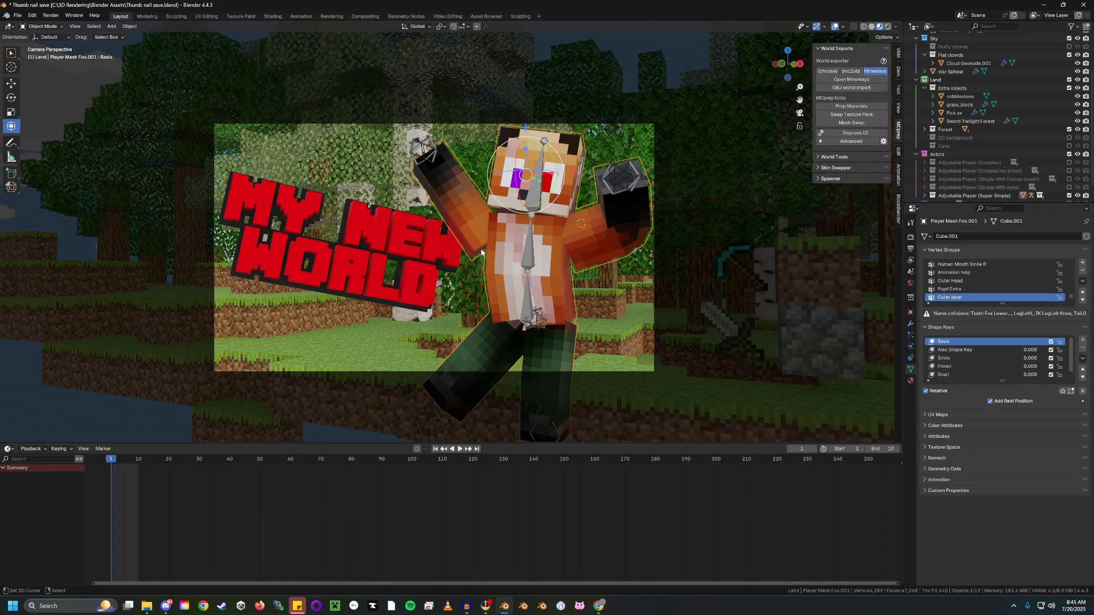
Bring up the Shading workspace and select the Skin material of the fox player mesh
click(272, 15)
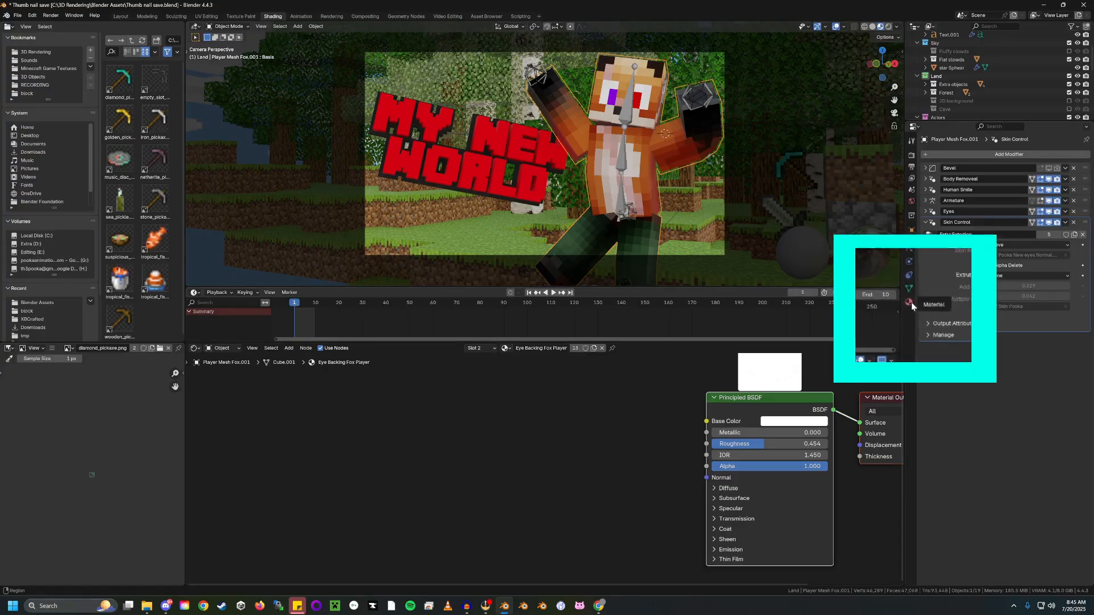
click(899, 316)
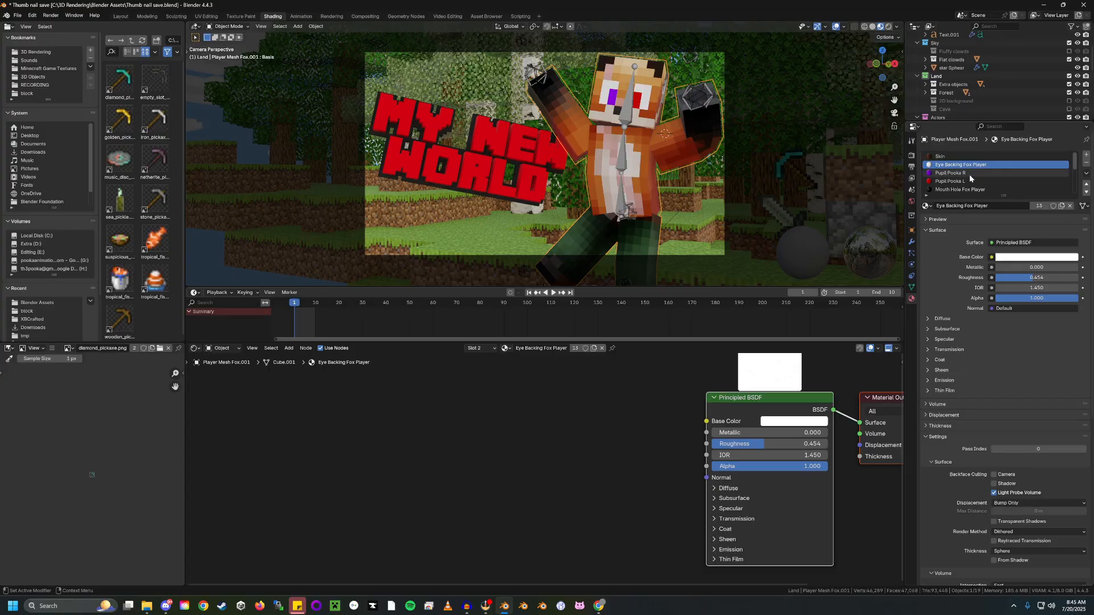
click(955, 157)
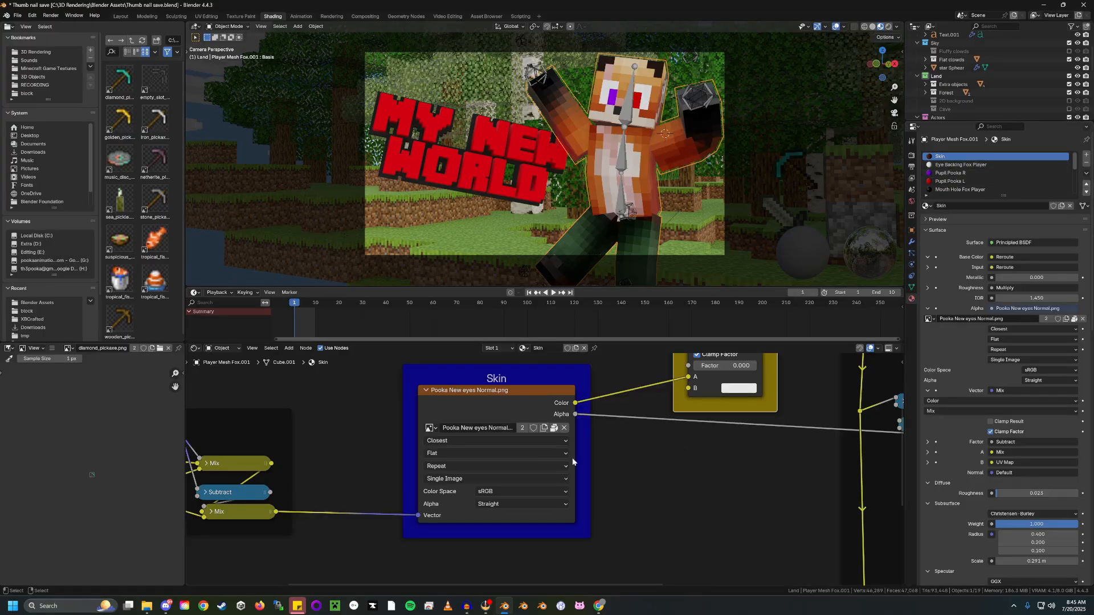
Unlink the current image in the Skin texture node and load Pooka Sleepy.png from the Game Pooka folder
scroll(683, 442, down, 3)
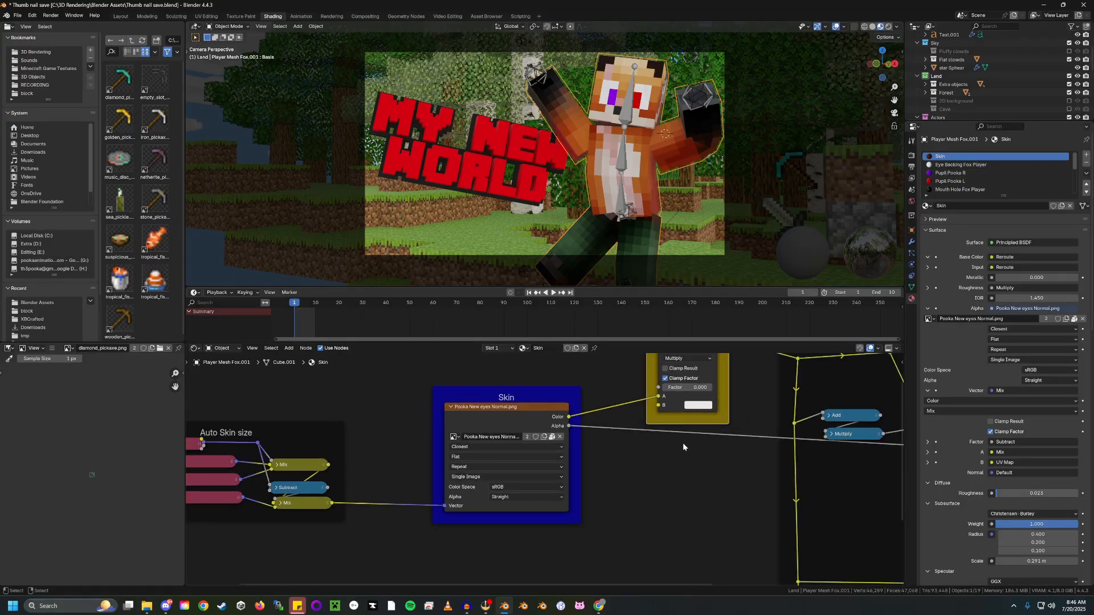
scroll(682, 447, up, 2)
scroll(682, 446, down, 2)
scroll(640, 446, up, 3)
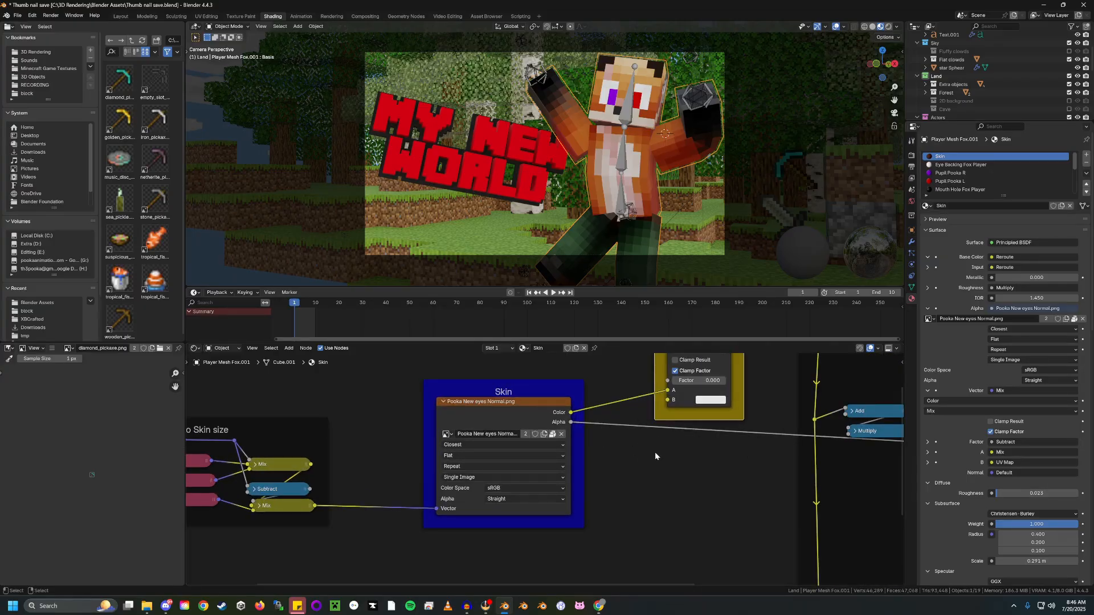
middle_drag(627, 428, 659, 443)
scroll(661, 474, up, 1)
scroll(661, 478, up, 1)
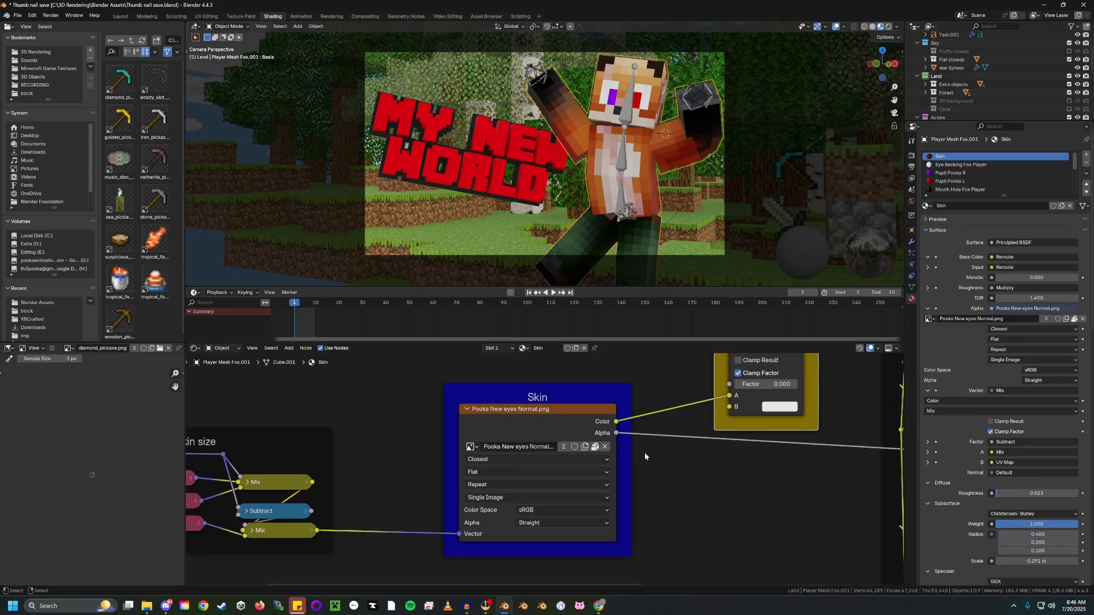
click(605, 447)
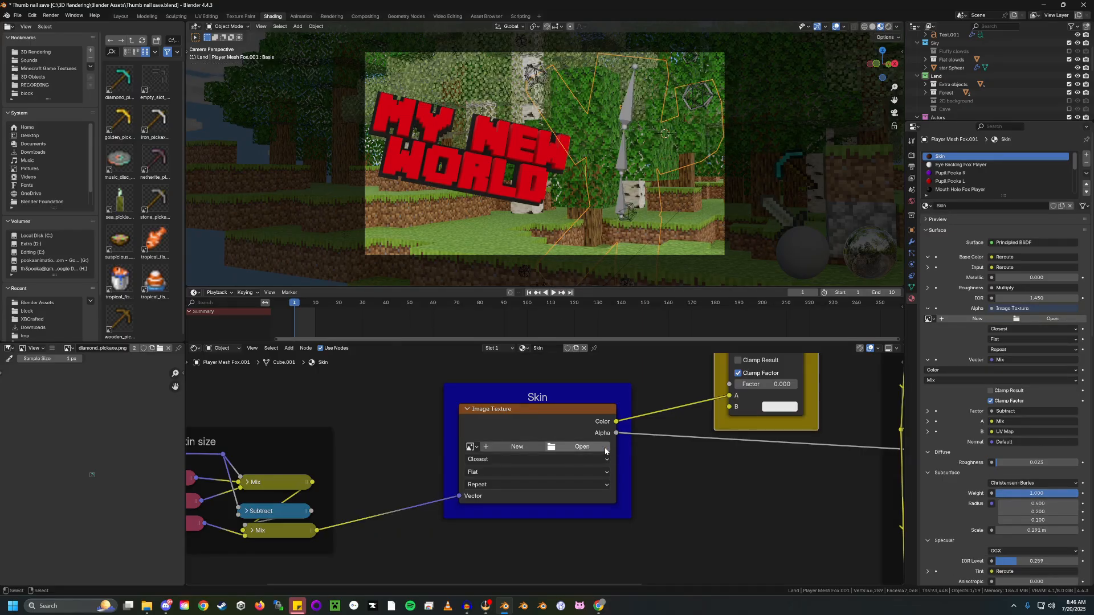
click(581, 447)
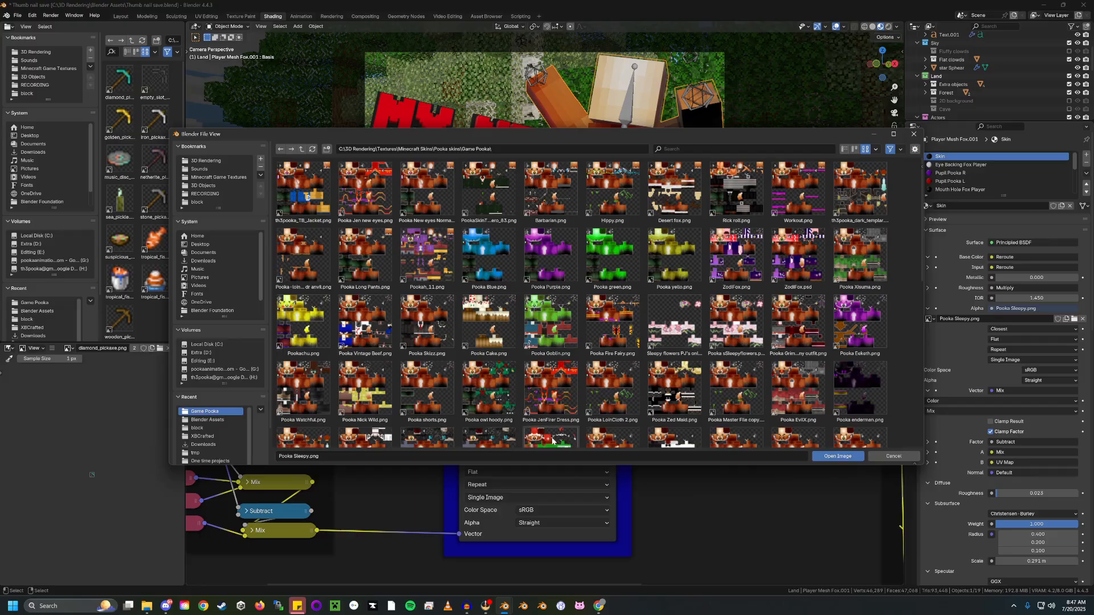
double_click(366, 258)
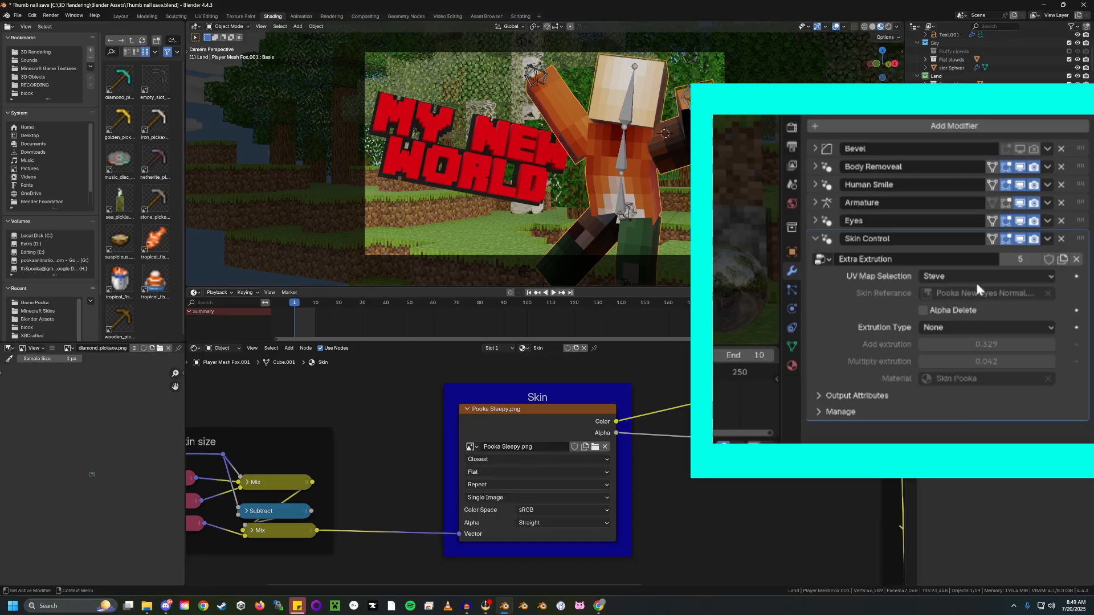
Set the UV Map Selection of the Skin Control modifier to 32x64
click(1020, 277)
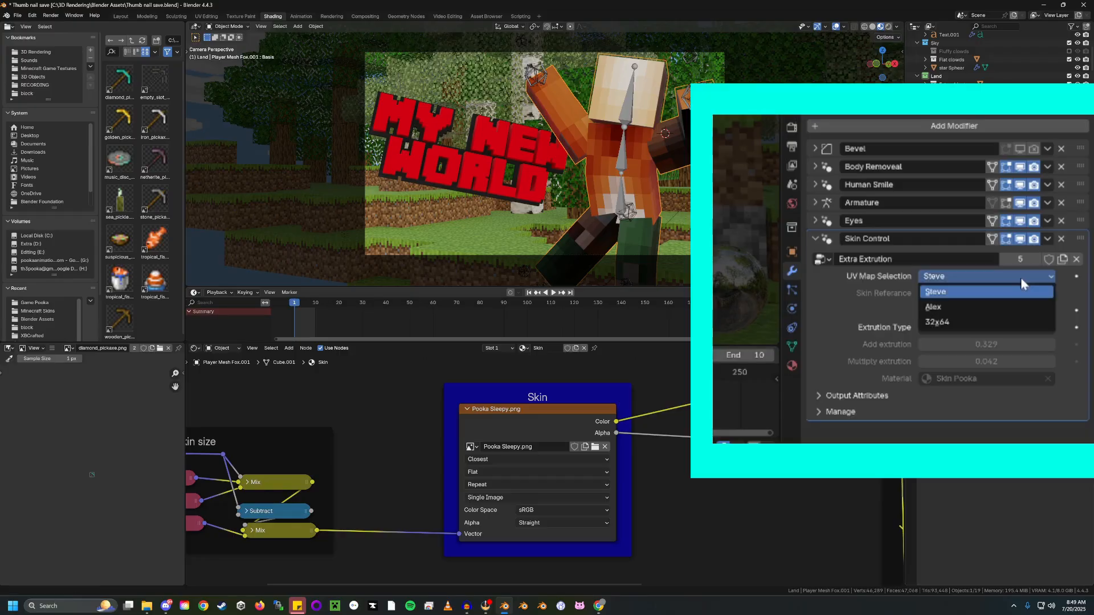
click(956, 320)
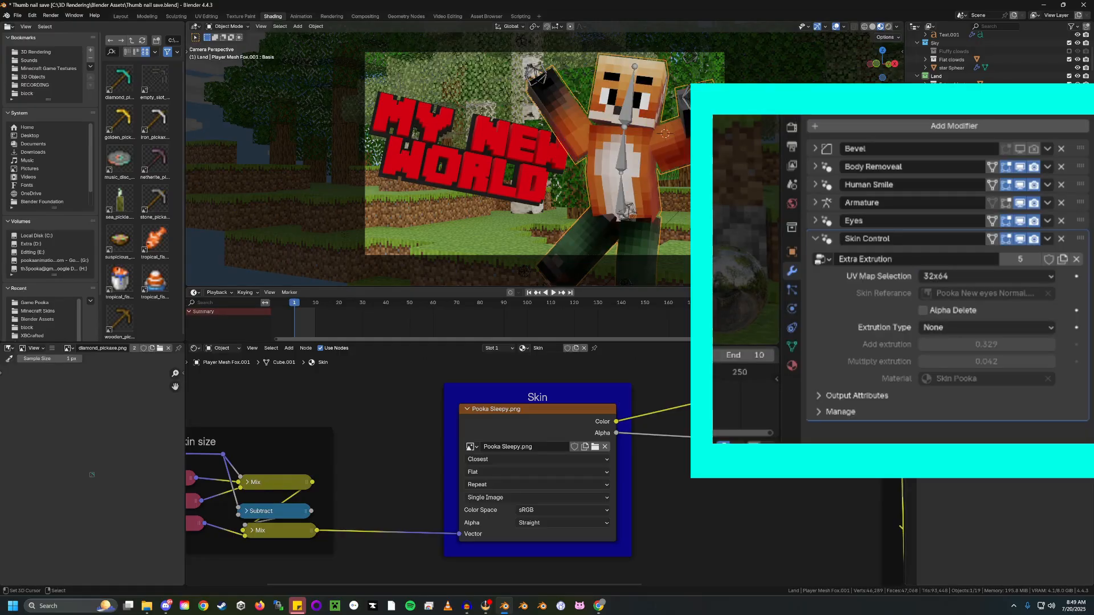
Set the Skin Control modifier's UV Map Selection to Alex and assign alex.png to the Skin texture node
click(966, 277)
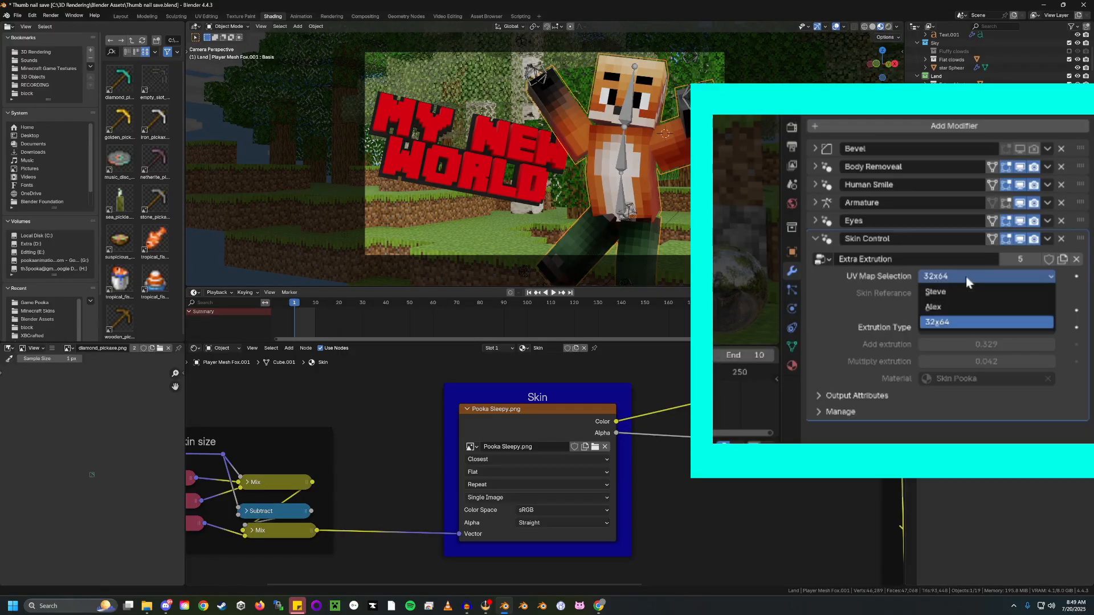
click(953, 306)
click(471, 446)
text(a)
click(494, 471)
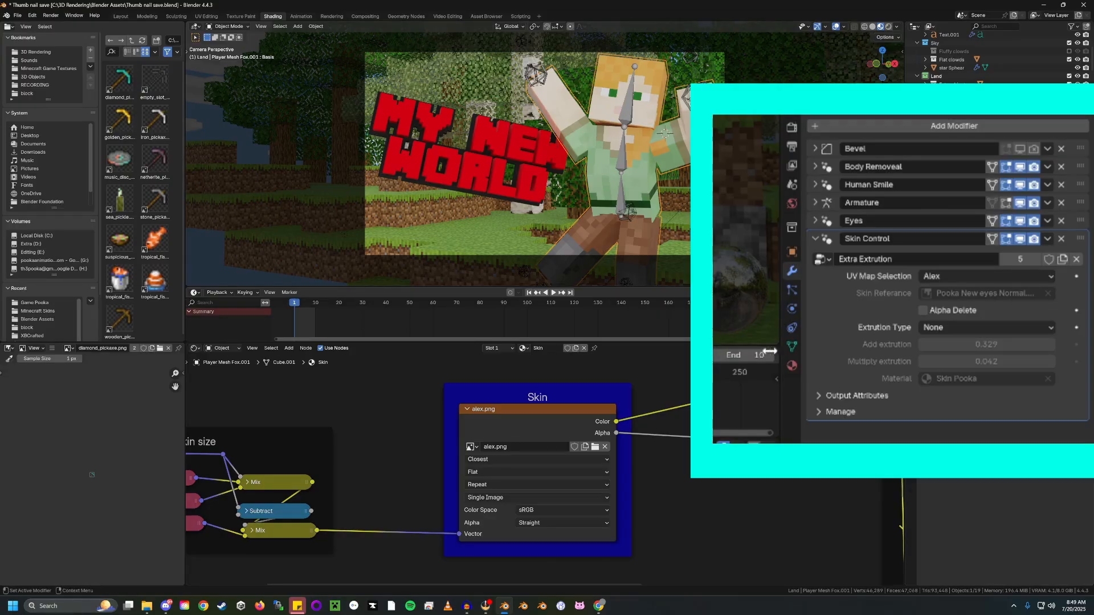
Set the player mesh's Alex Shape Key value to 1.0
click(791, 348)
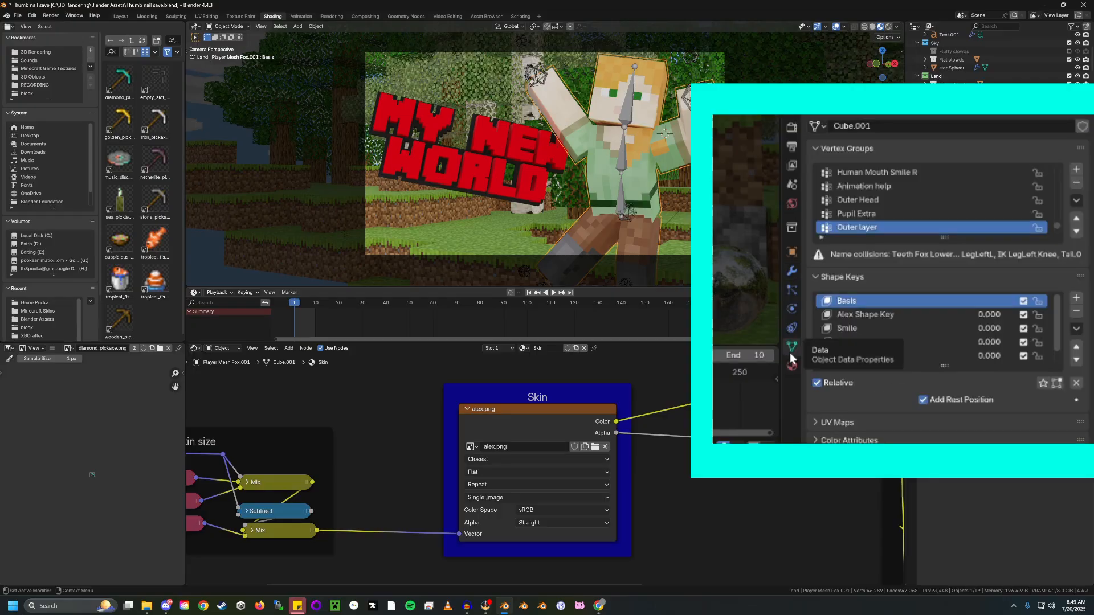
click(989, 317)
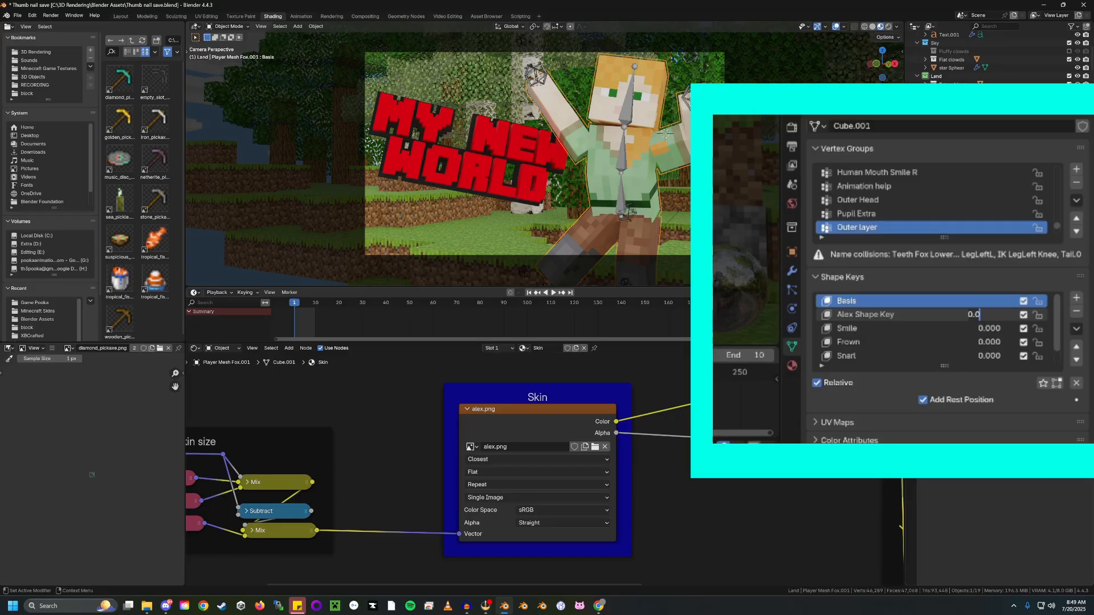
key(Return)
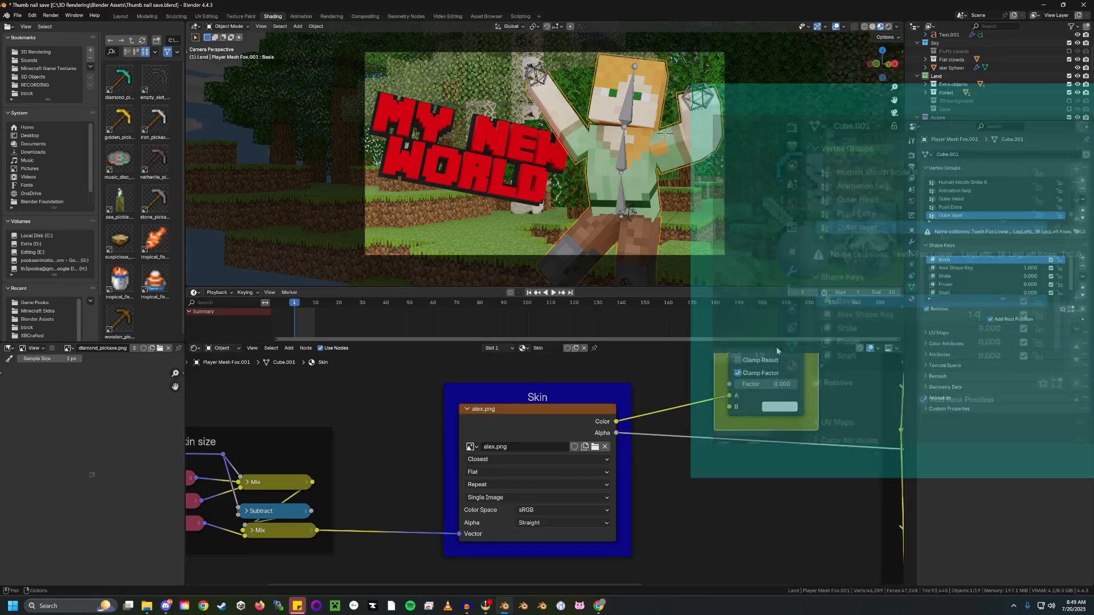
Assign the existing image Pooka Jen new eyes.png to the Skin texture node
click(470, 447)
click(513, 502)
Save the scene as a new file named test.blend in the Blender Assets folder
click(17, 15)
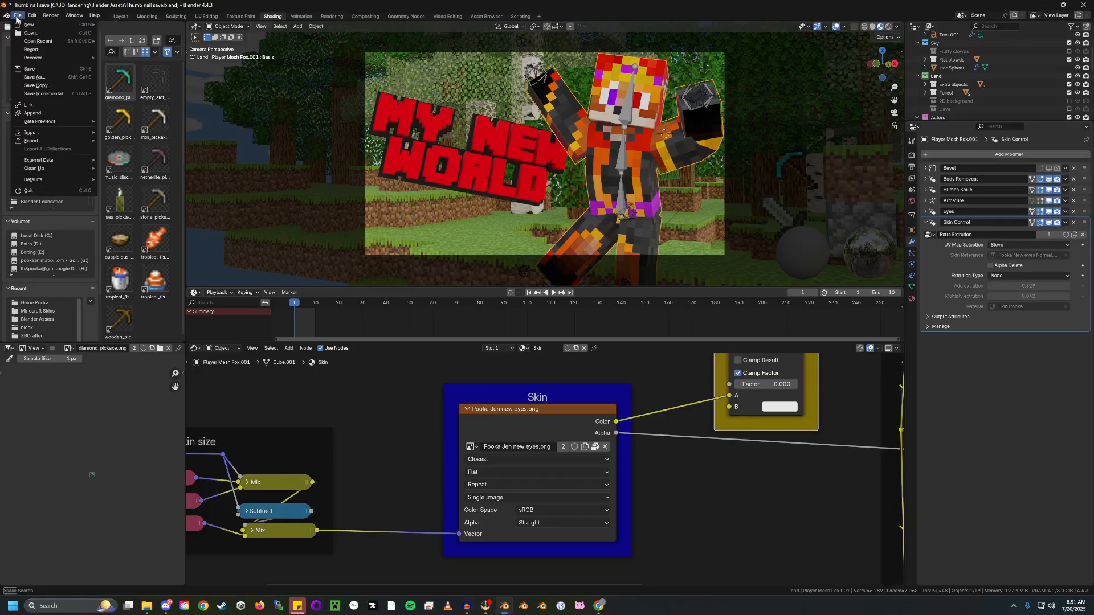
click(56, 81)
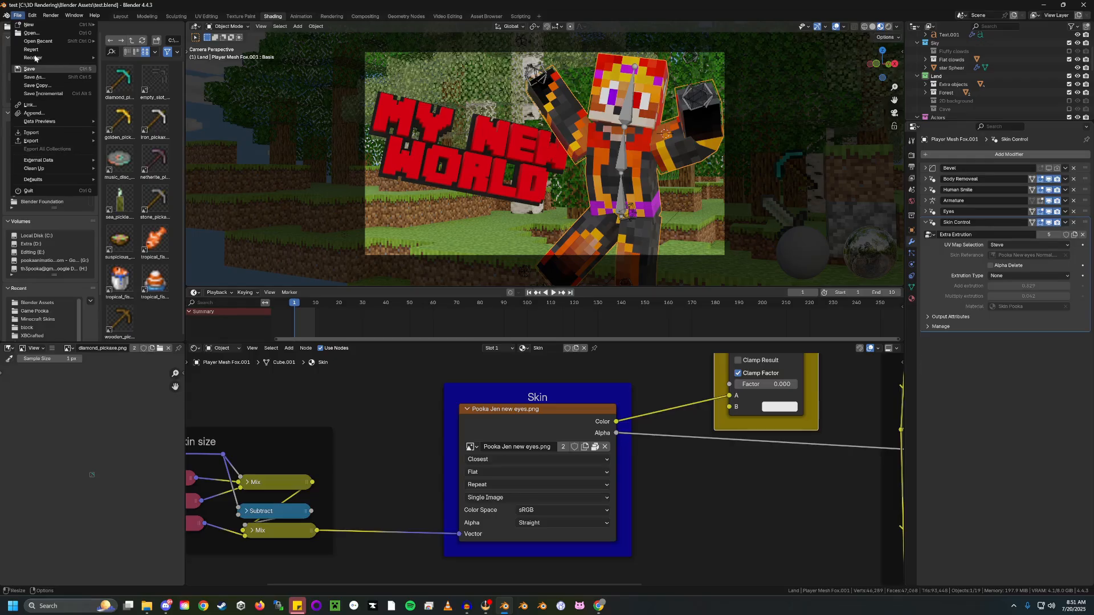
mouse_move(33, 16)
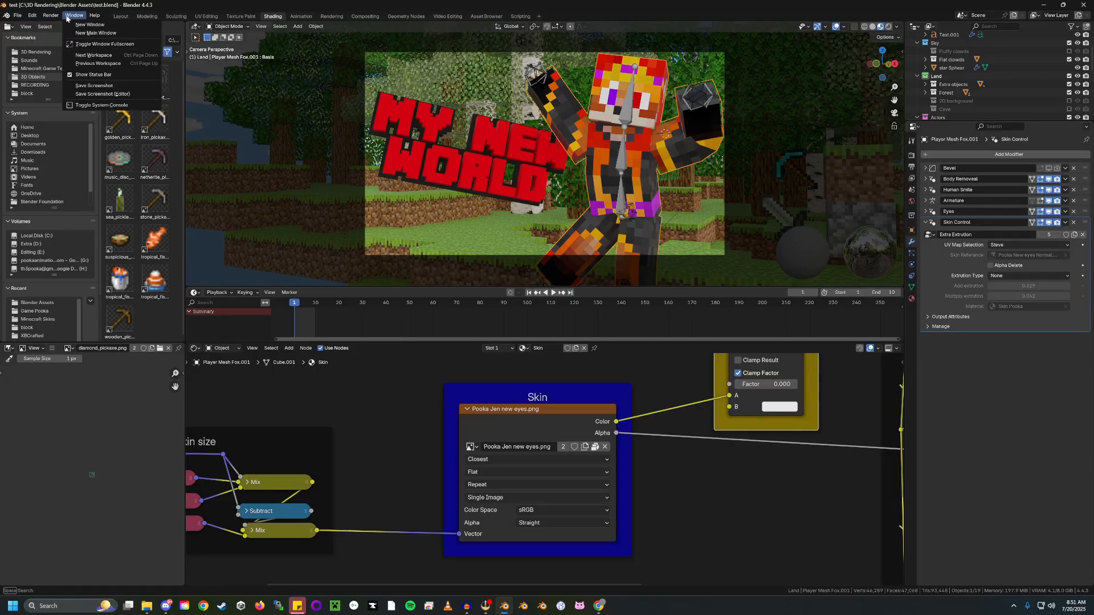
key(ctrl+s)
Render the thumbnail scene as a still image
click(18, 16)
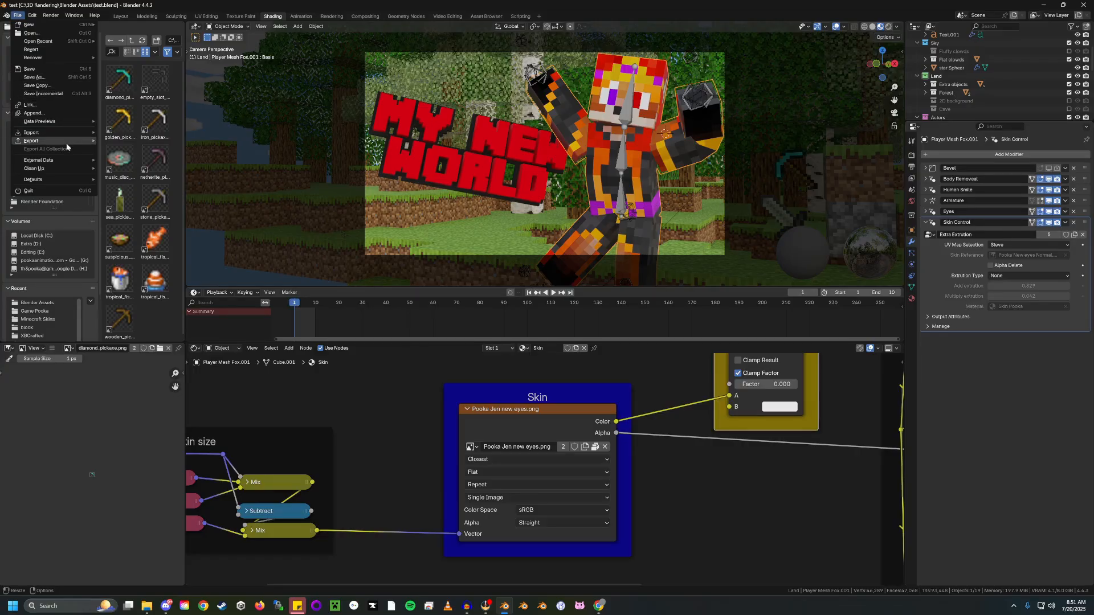
mouse_move(32, 15)
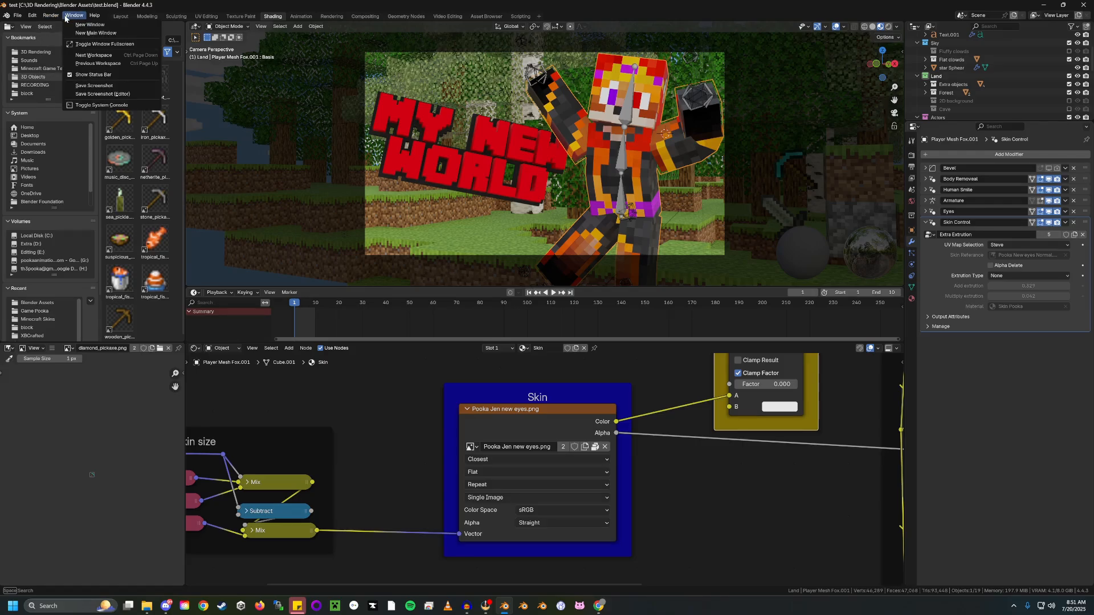
click(51, 16)
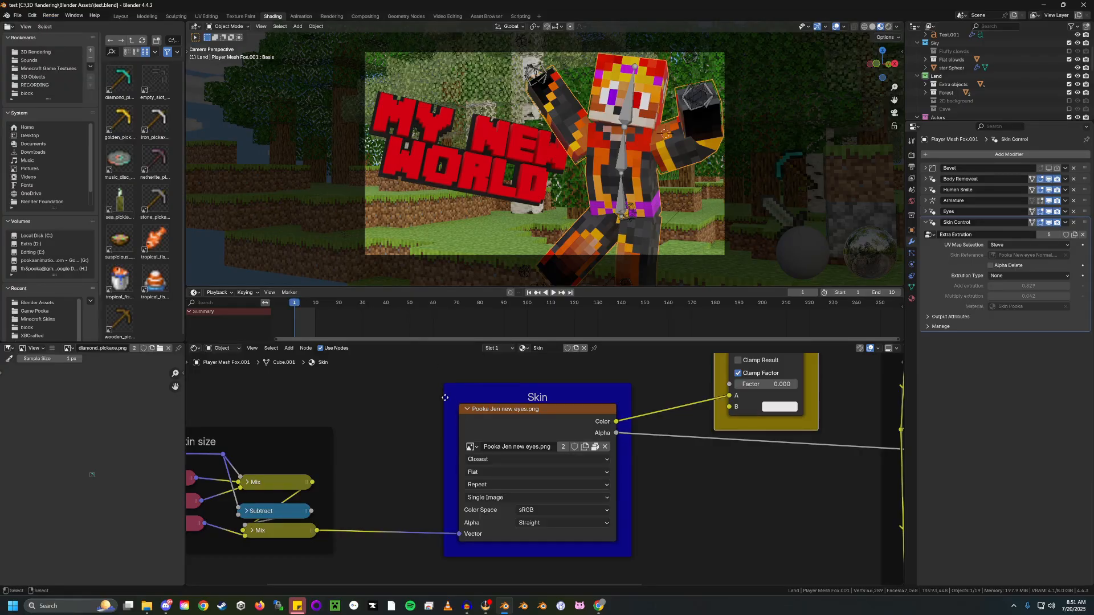
click(50, 15)
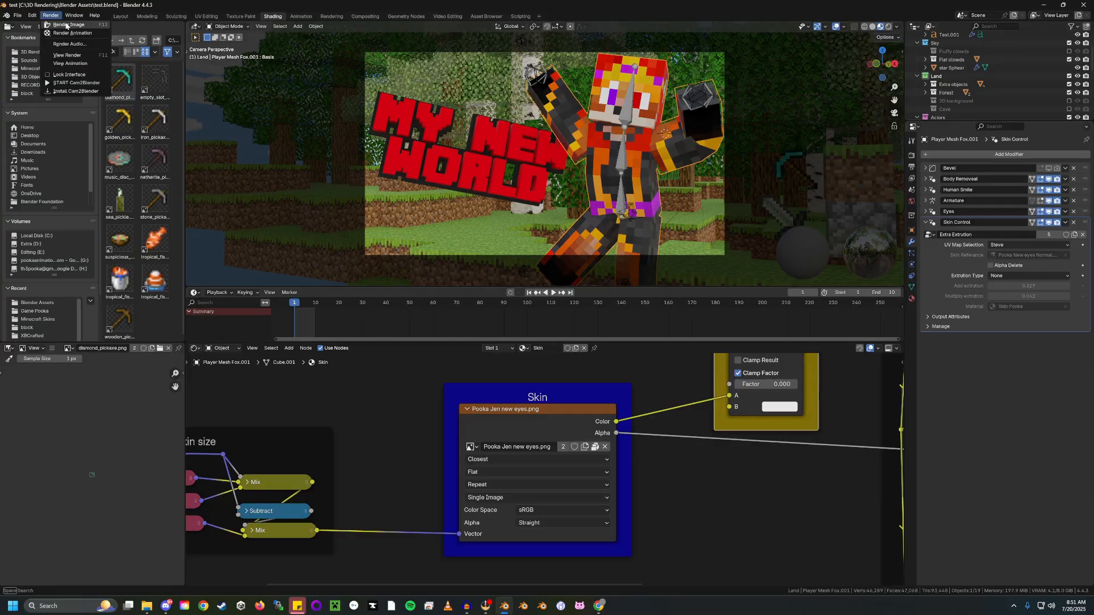
click(68, 25)
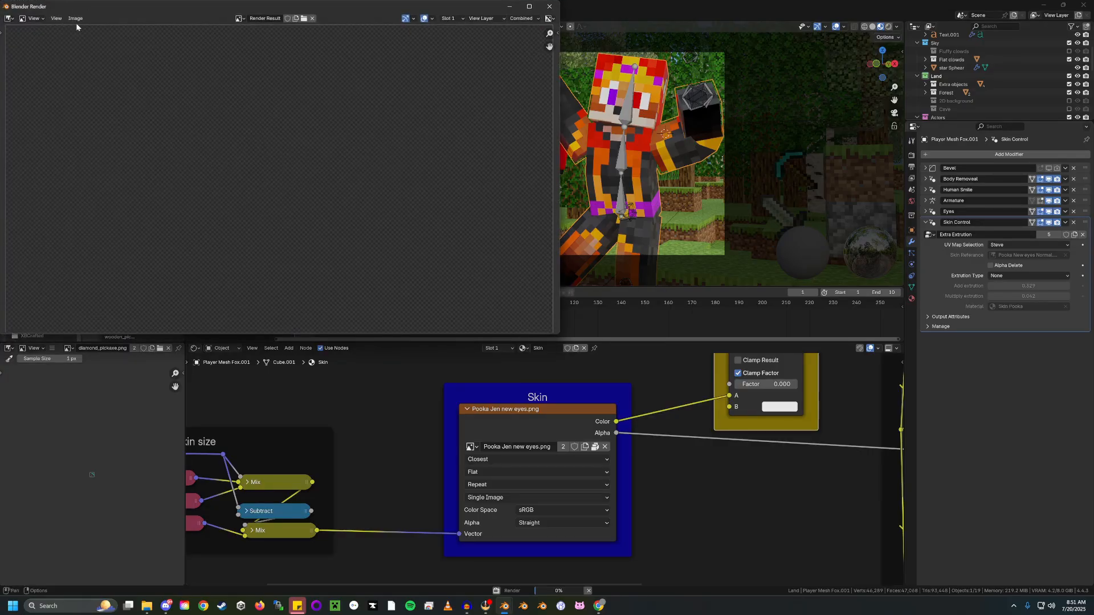
click(77, 19)
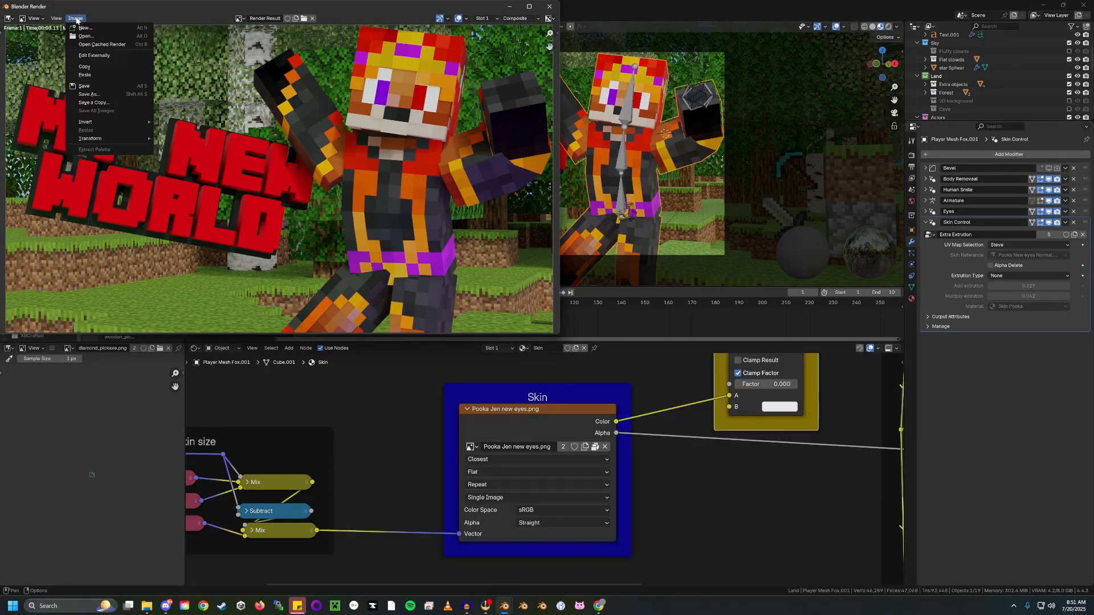
click(111, 94)
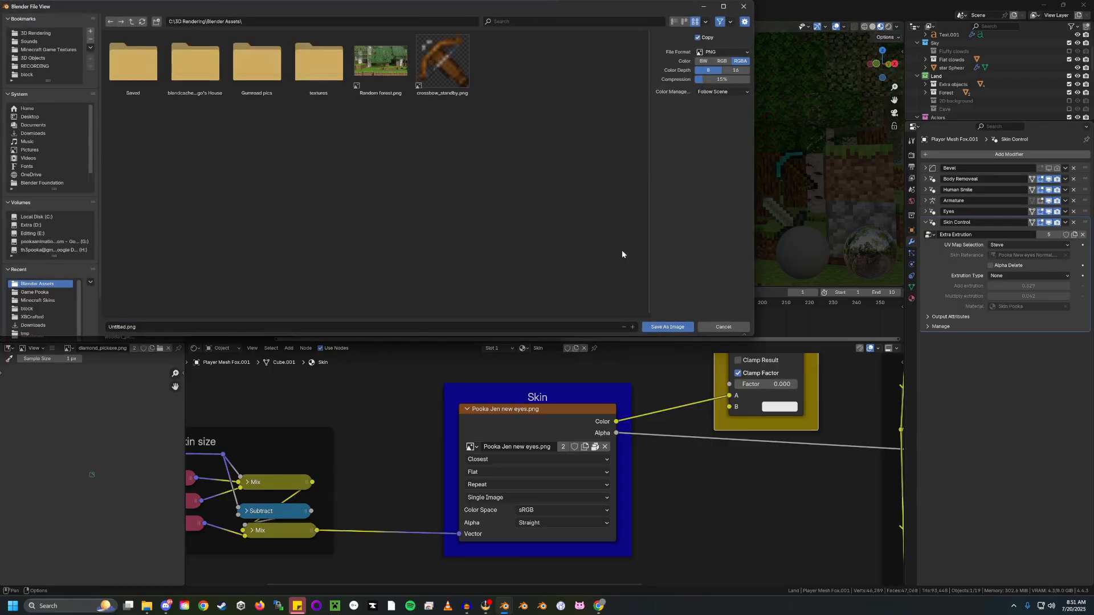
click(723, 327)
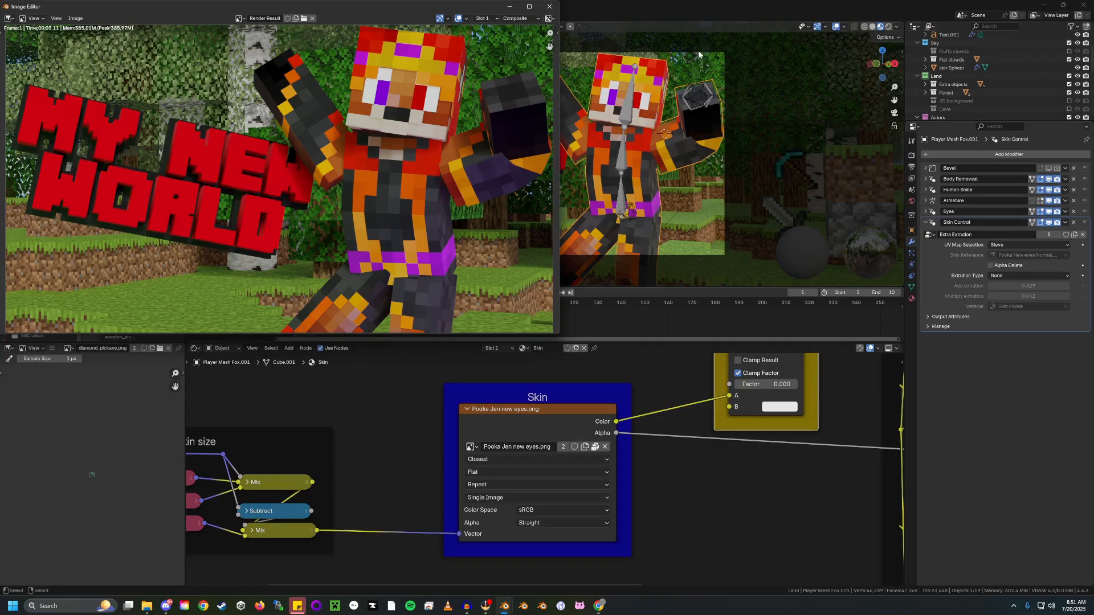
click(550, 6)
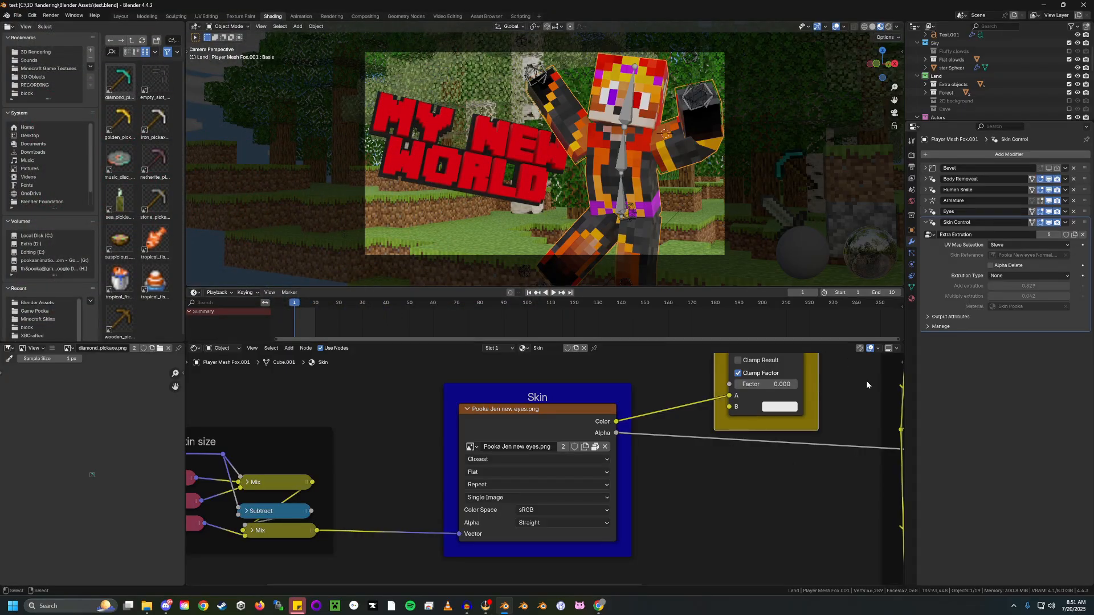
In the Layout workspace, enter Edit Mode on the MY NEW WORLD text object and delete all of its characters
click(121, 16)
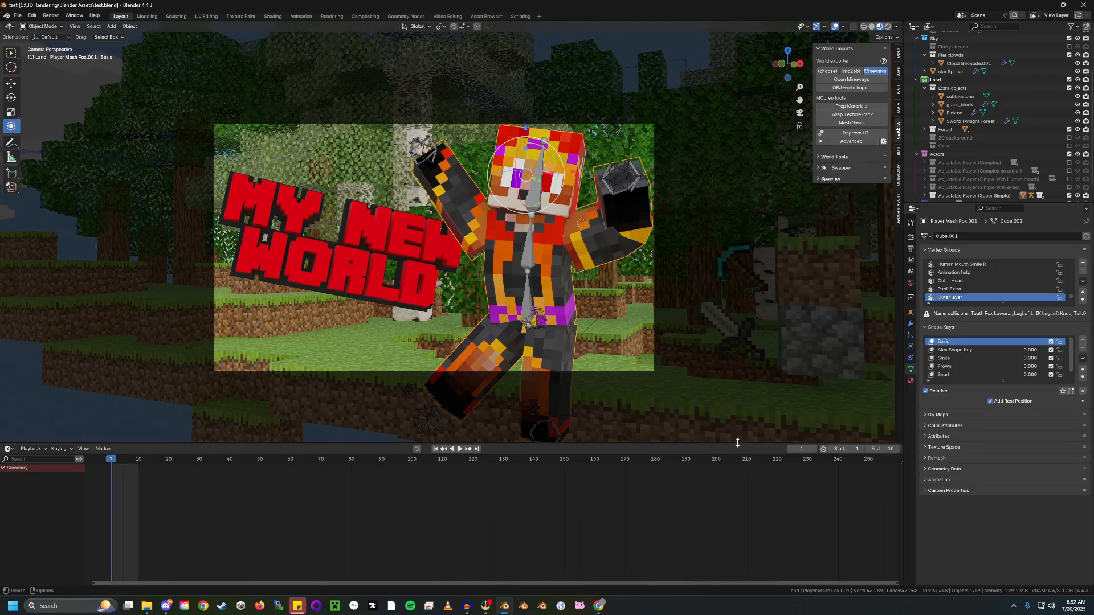
right_click(360, 220)
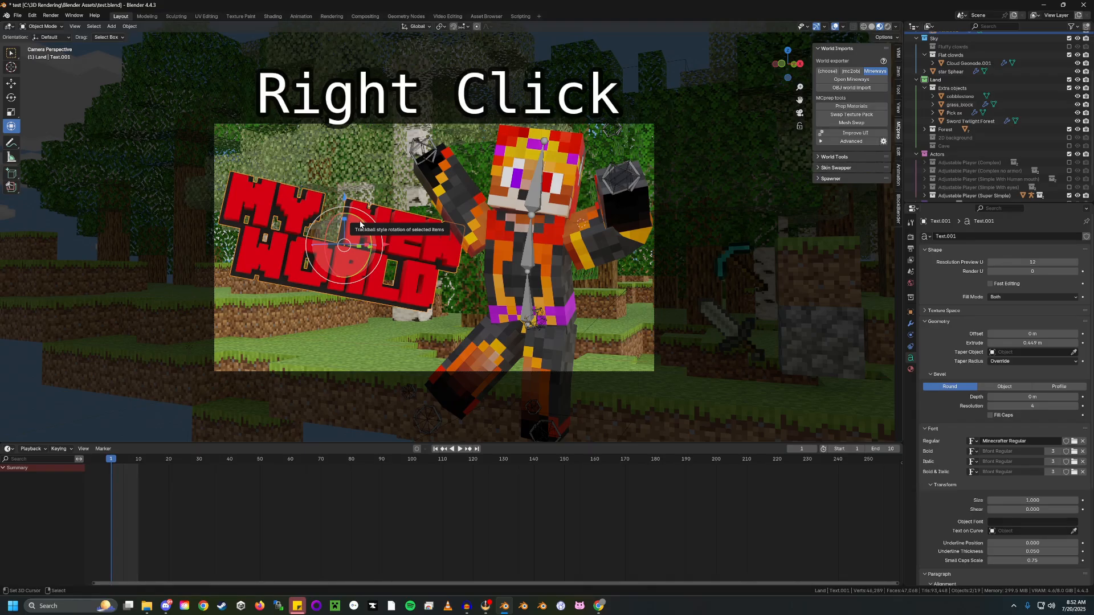
key(Tab)
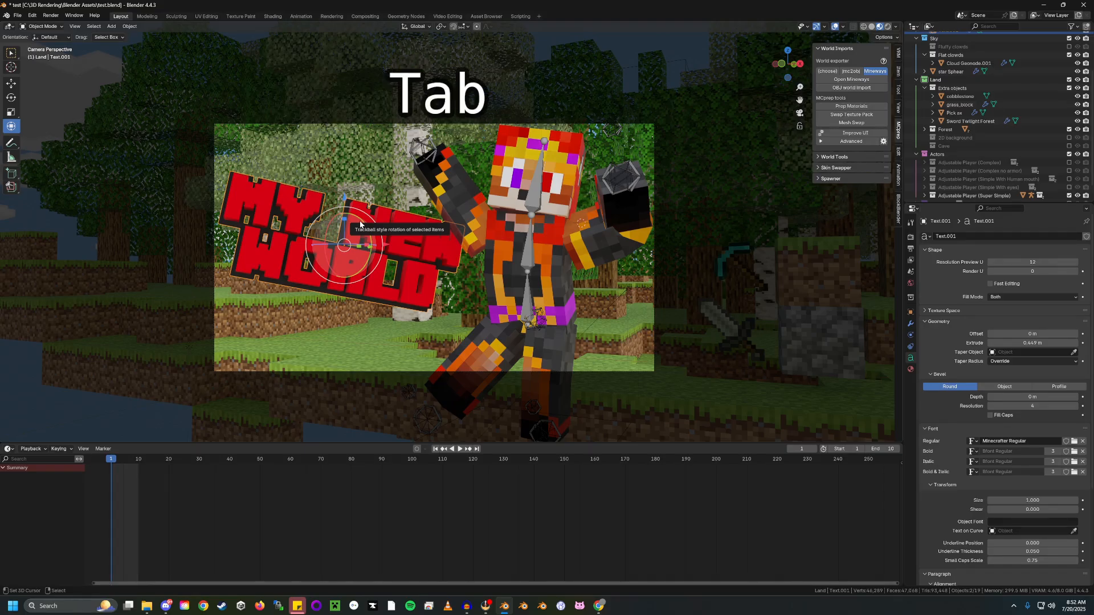
click(43, 26)
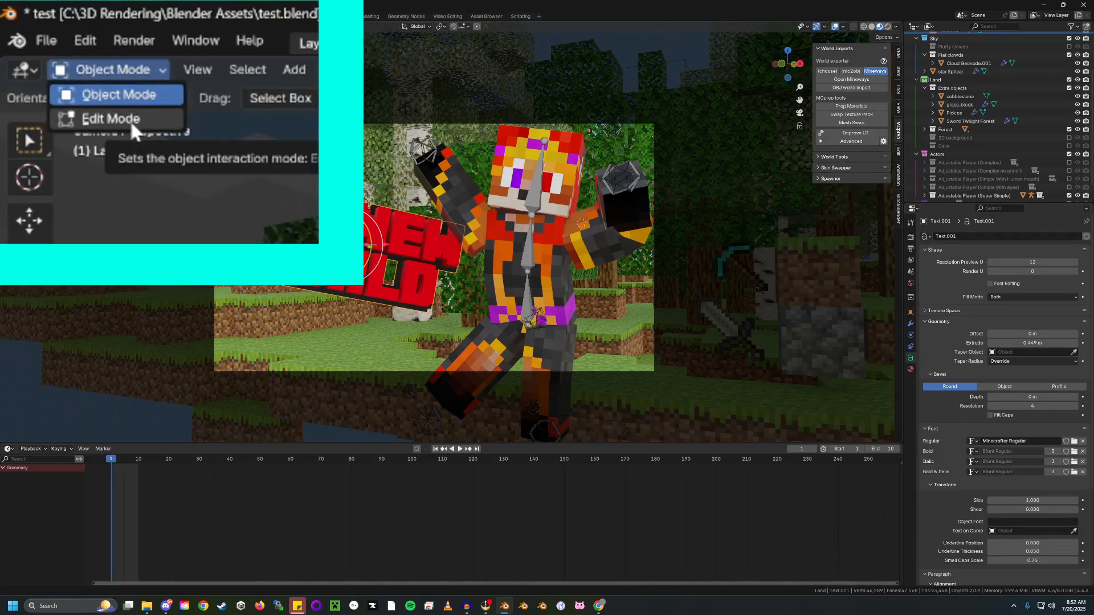
click(49, 45)
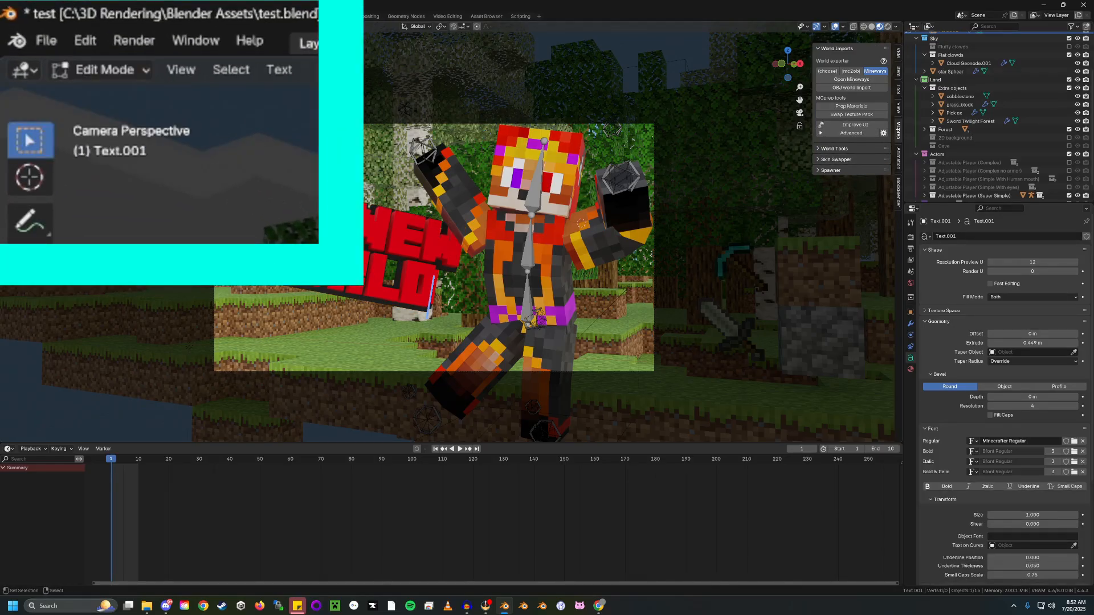
key(BackSpace)
key(BackSpace)
key(BackSpace)
key(BackSpace)
key(BackSpace)
key(BackSpace)
key(BackSpace)
key(BackSpace)
key(BackSpace)
key(BackSpace)
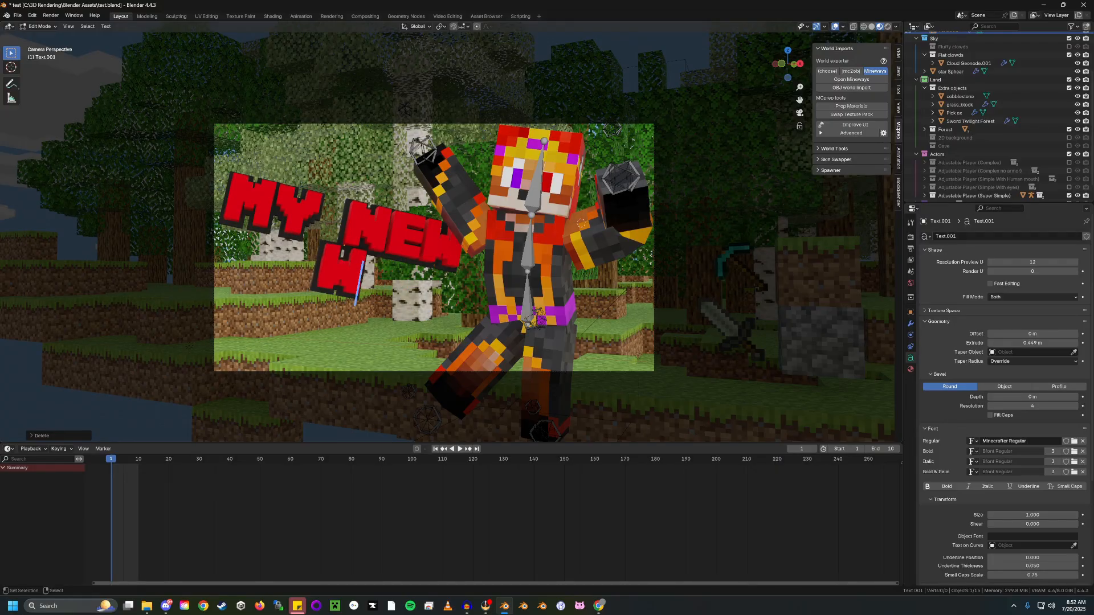
key(BackSpace)
key(BackSpace)
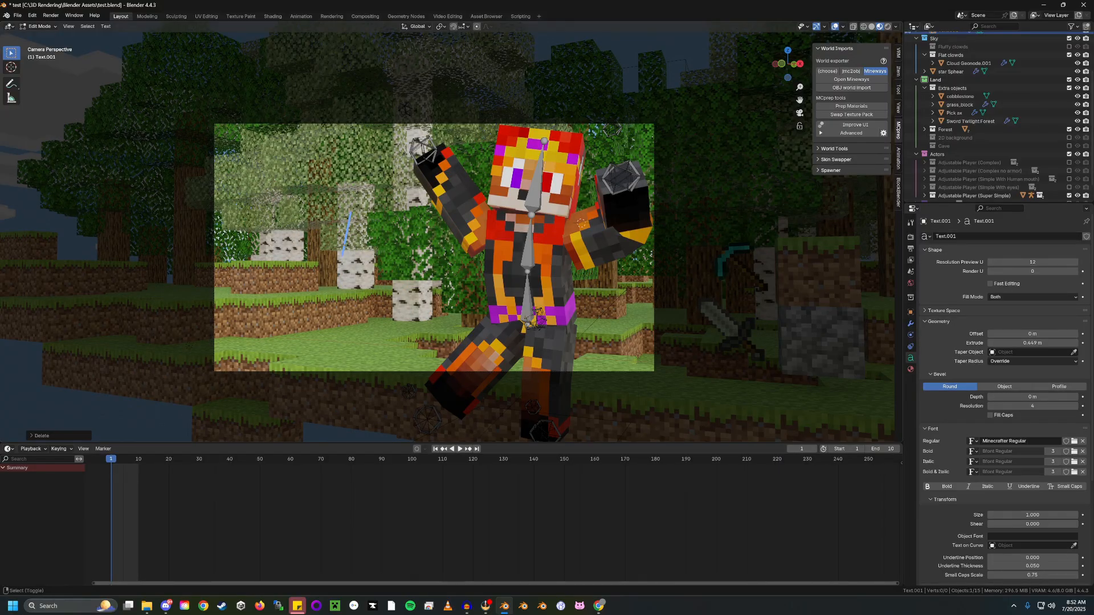
Enter "POOKA IS" and "KOOL" on two lines as the new text and return to Object Mode
text(POOKA IS)
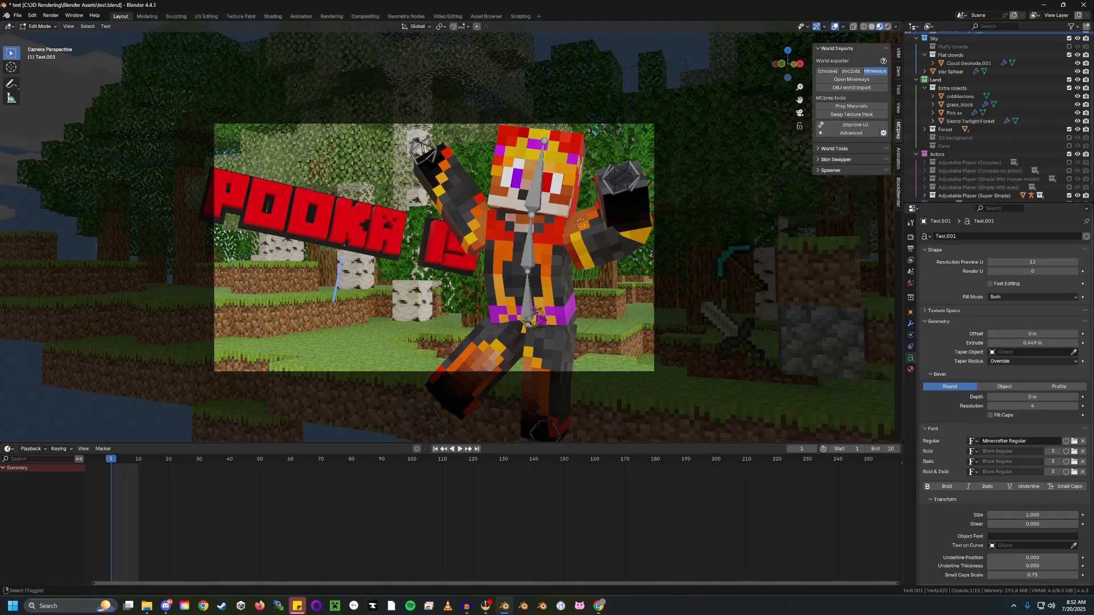
key(Return)
text(KOOL)
key(BackSpace)
key(BackSpace)
click(42, 26)
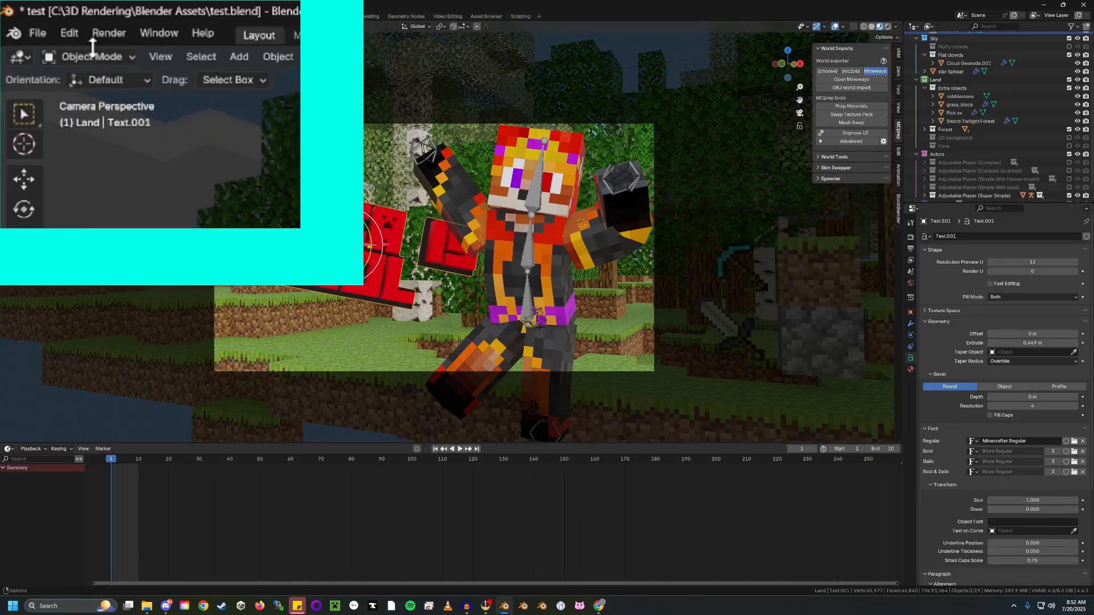
click(47, 36)
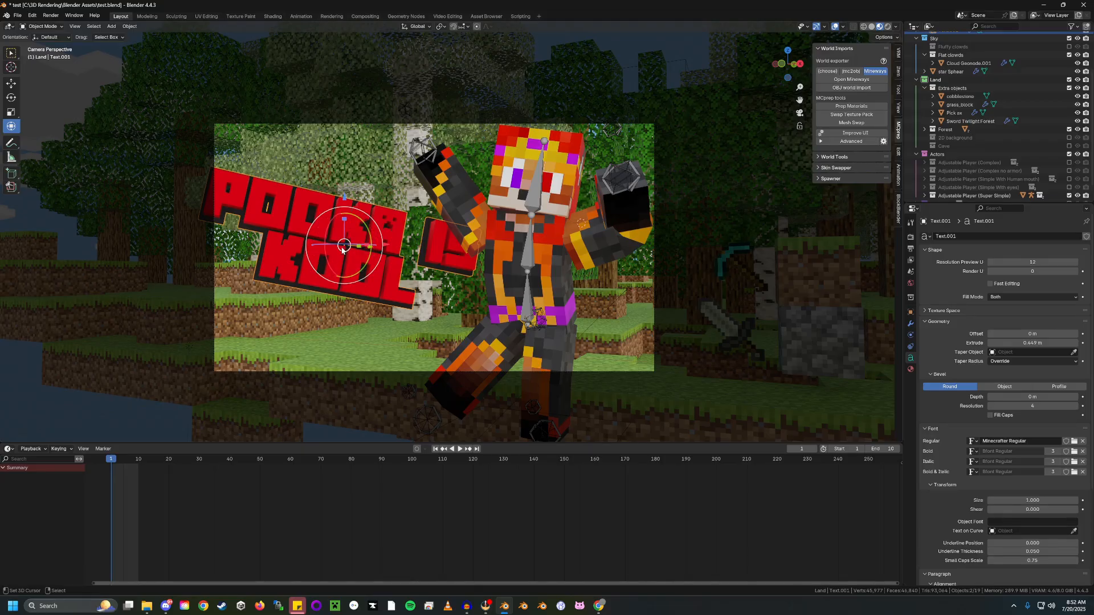
Rotate the POOKA IS KOOL text freely to give it a more level tilt in the camera view
drag(329, 227, 358, 224)
click(130, 26)
mouse_move(138, 37)
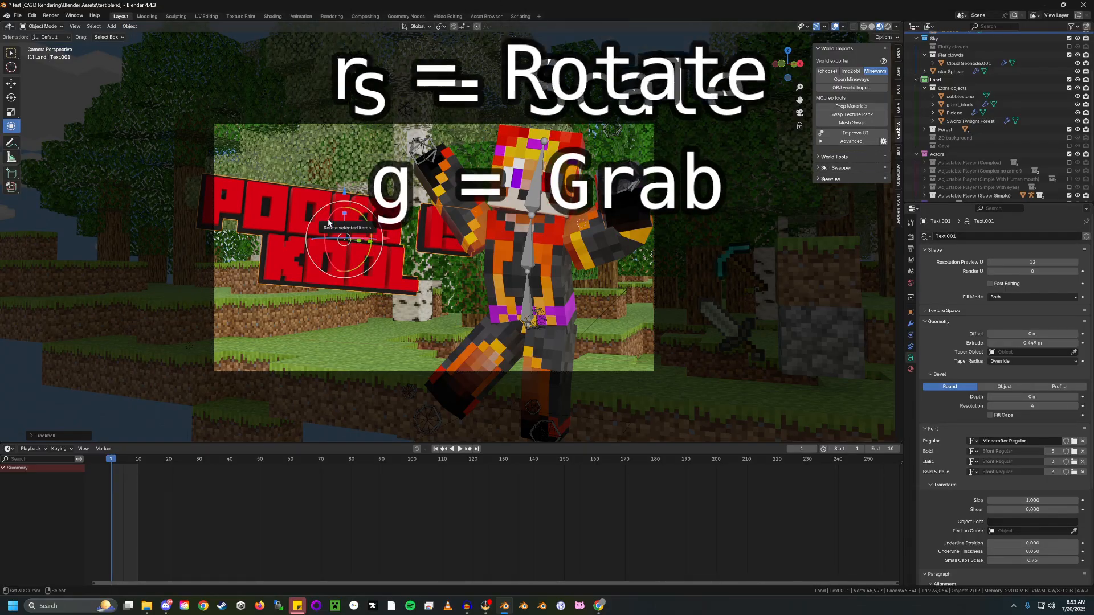
Scale the text down and move it slightly towards the upper-left corner of the camera frame
key(s)
click(344, 242)
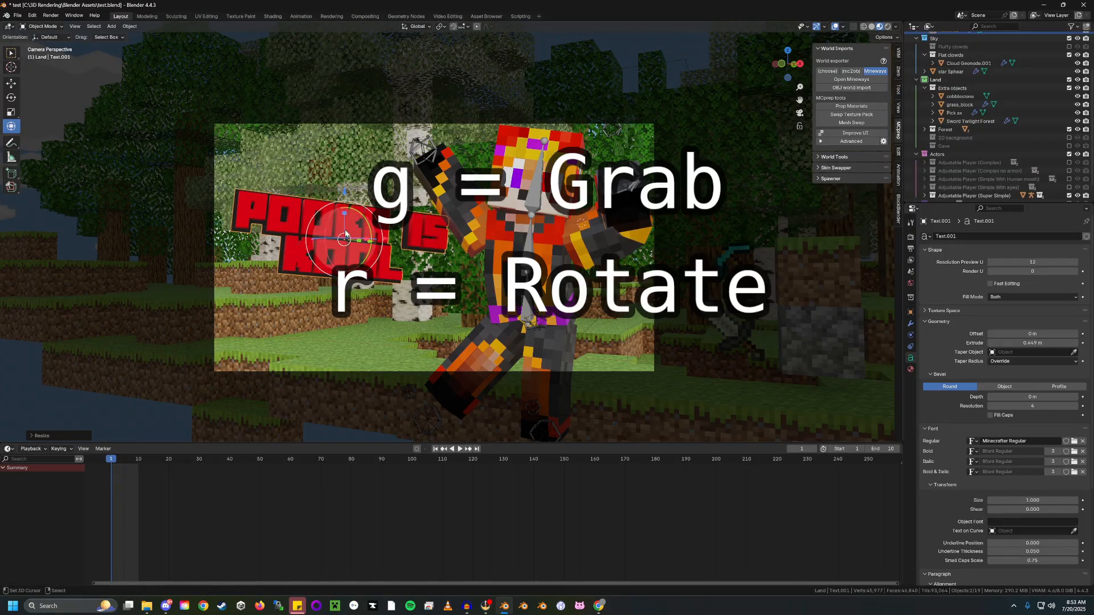
key(g)
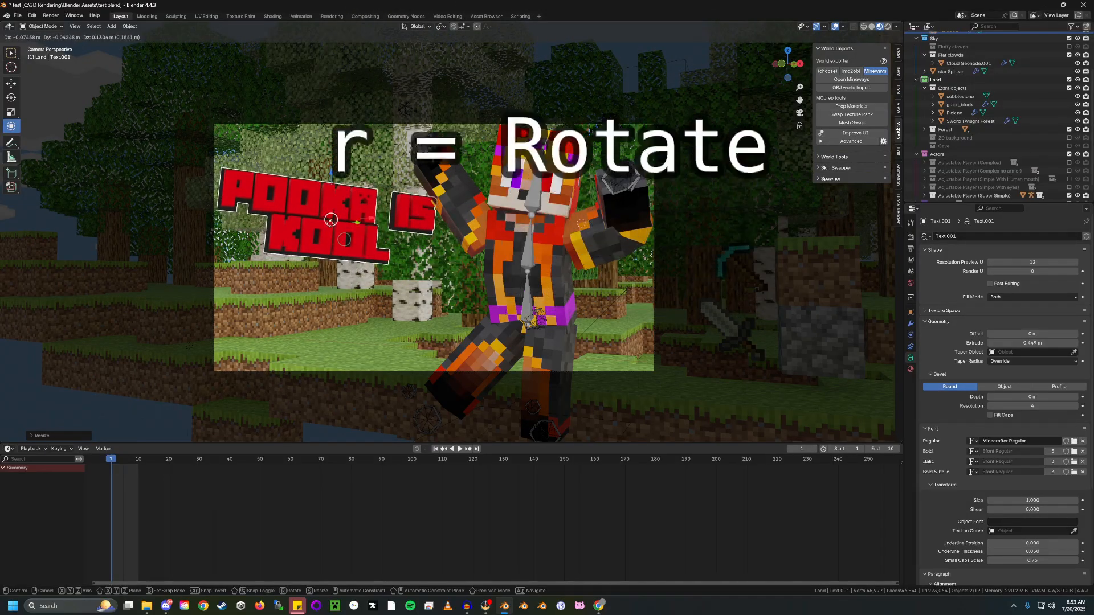
click(333, 228)
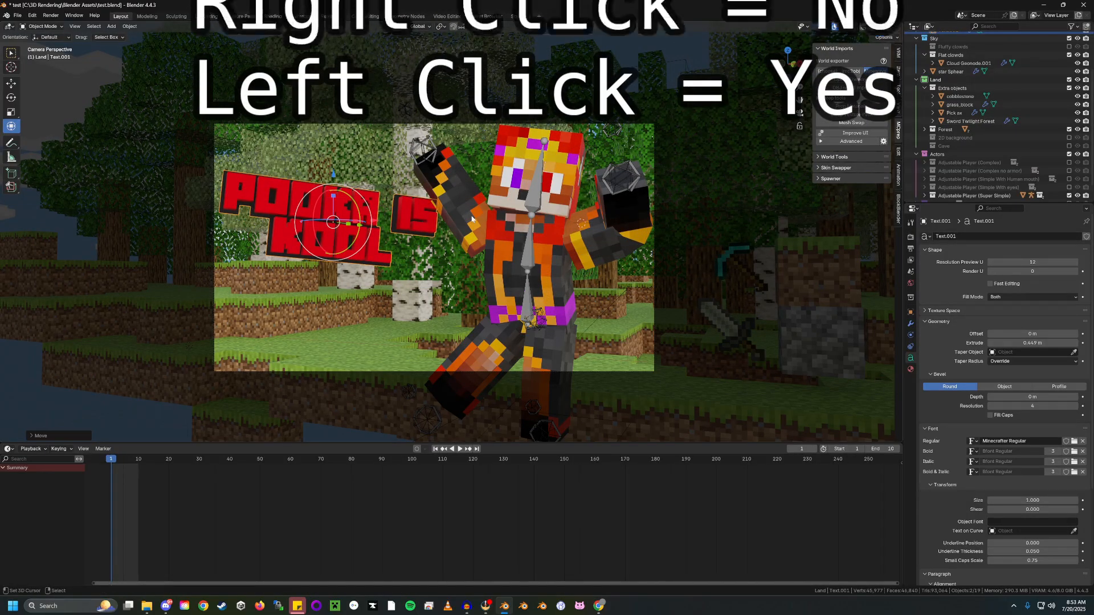
Select the character's armature and switch it to Pose Mode
click(534, 194)
key(ctrl+z)
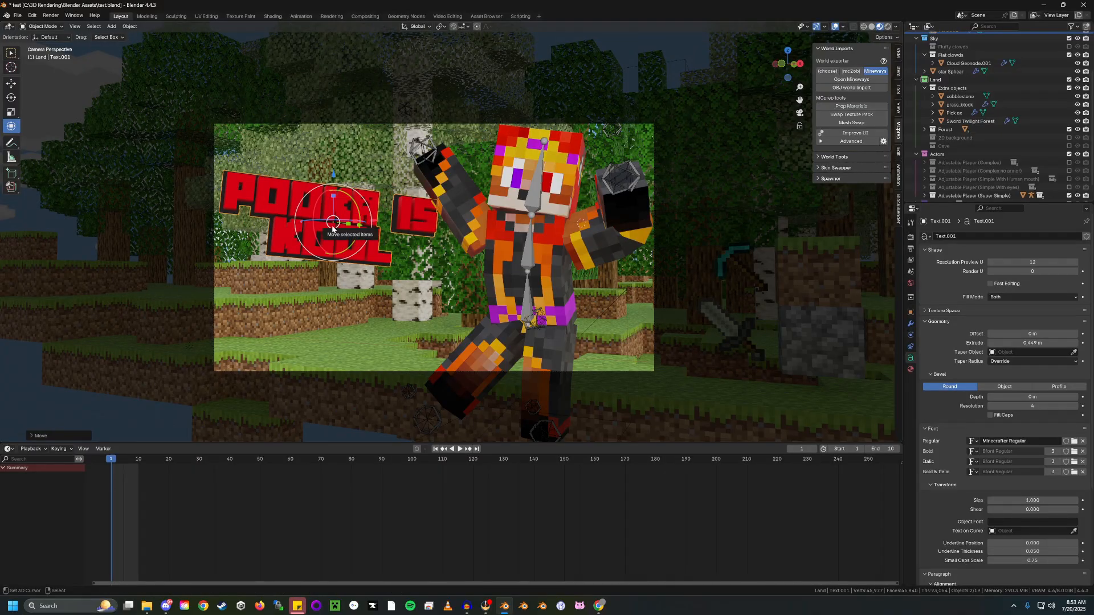
click(534, 194)
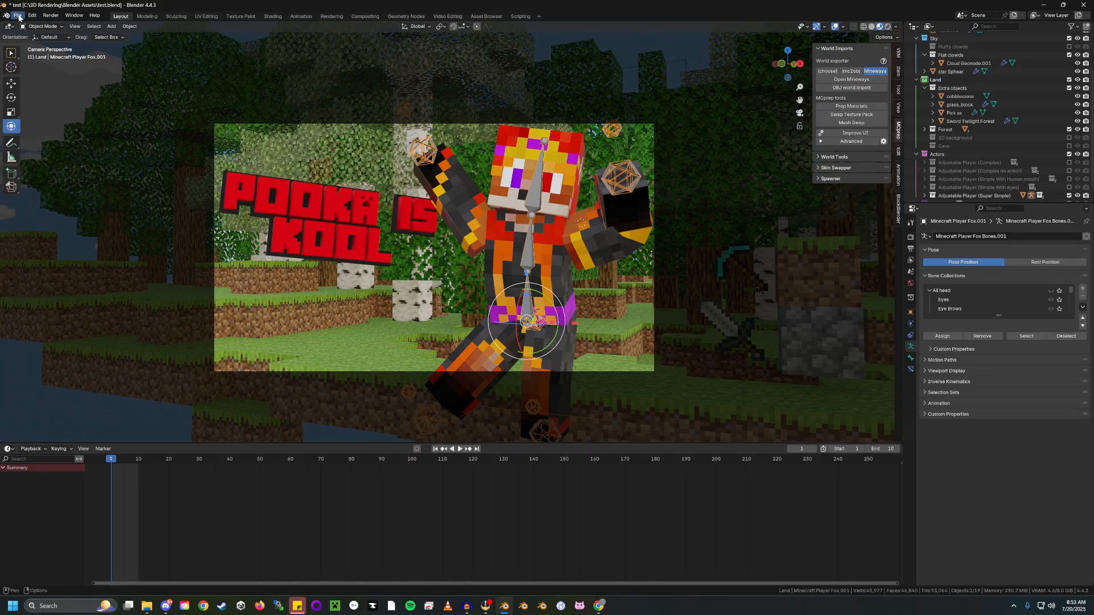
click(43, 27)
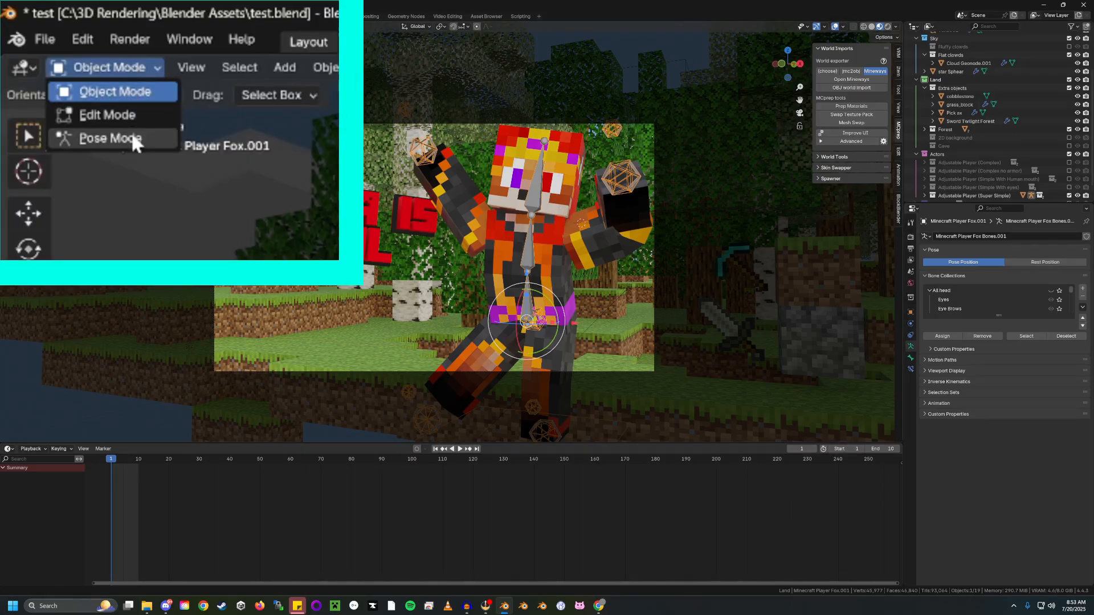
click(51, 54)
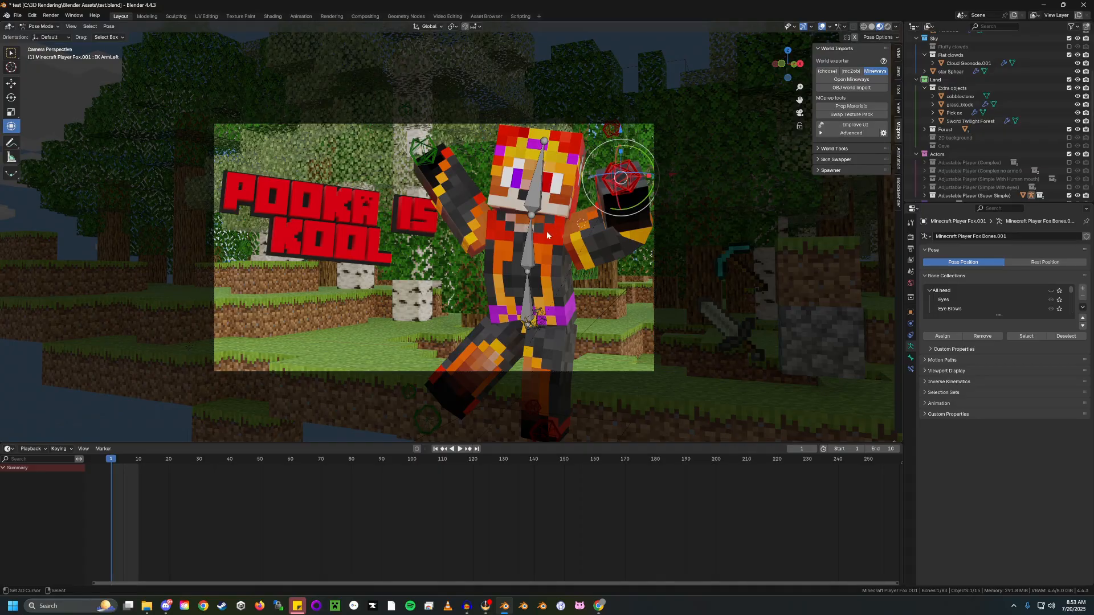
click(531, 240)
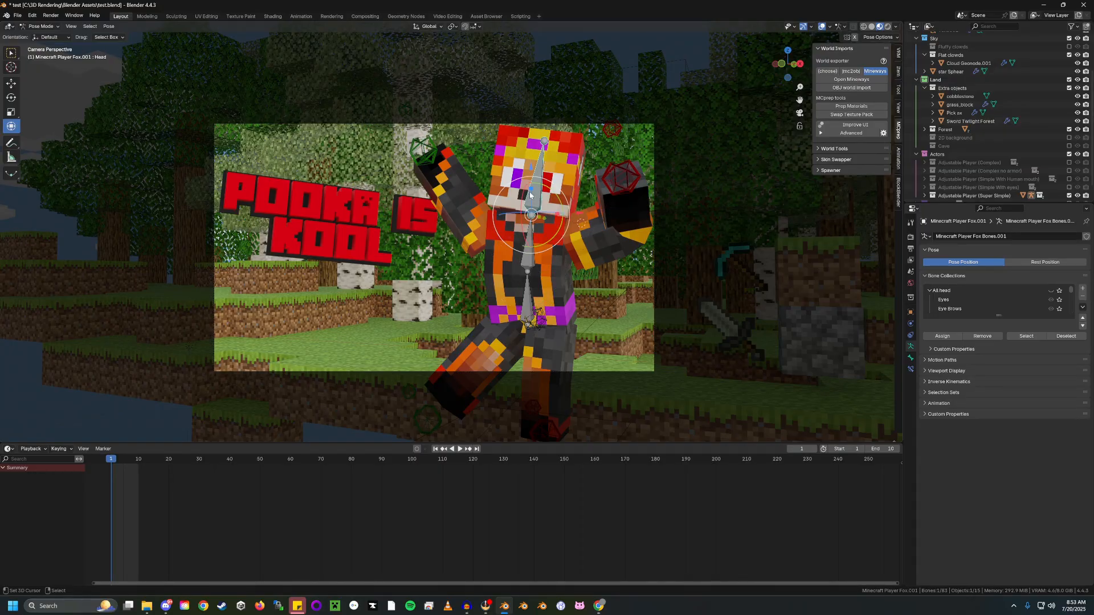
Move the IK ArmRight control down so the raised right arm drops to about waist height
click(422, 153)
key(g)
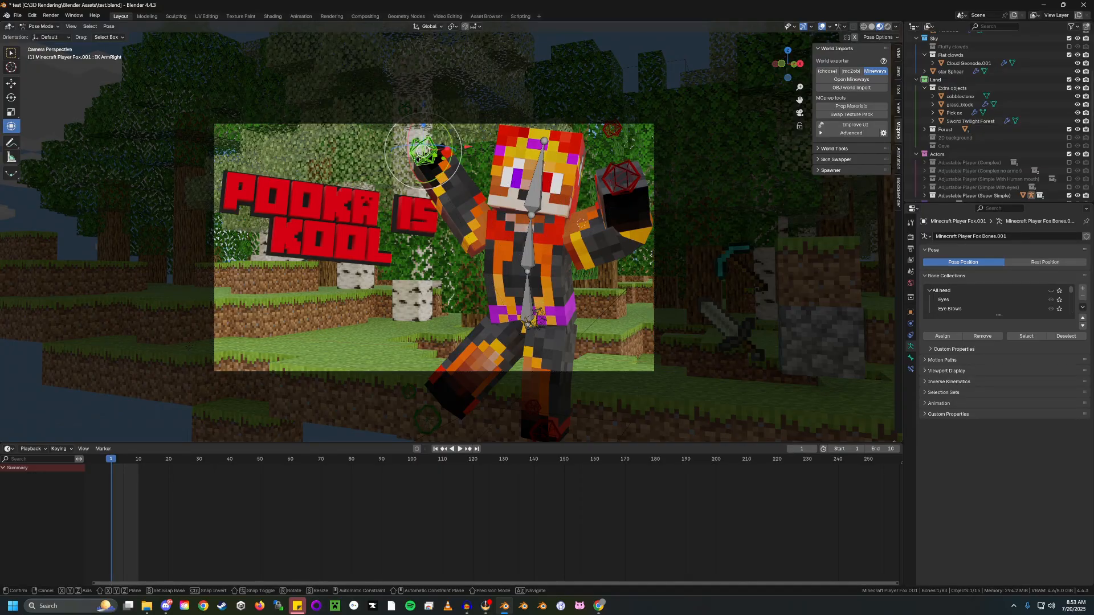
click(408, 272)
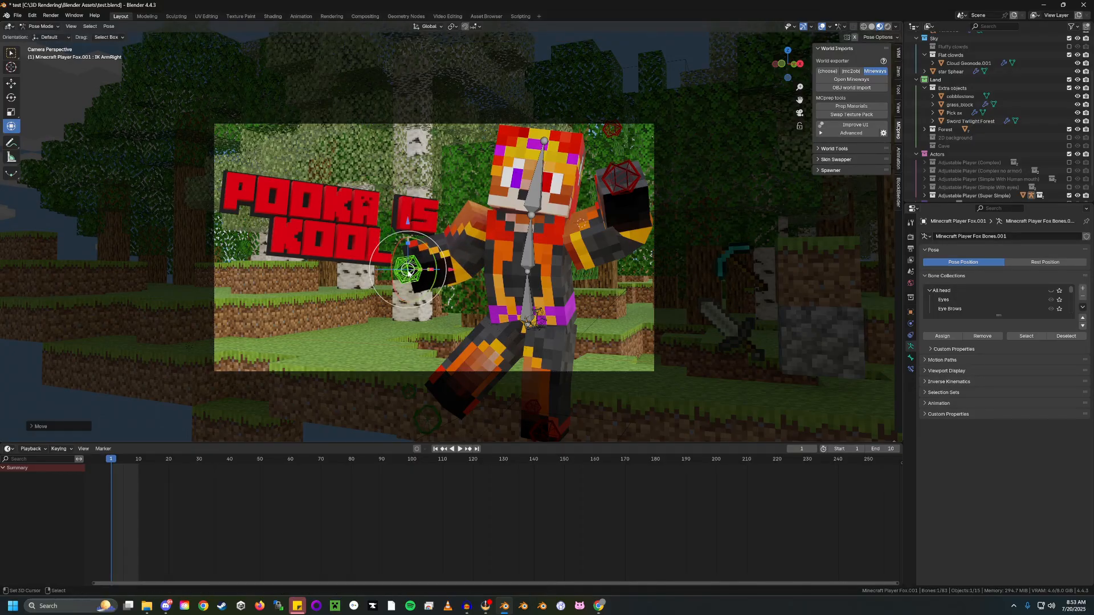
Move the IK ArmLeft control down so the raised left arm lowers beside the torso
click(623, 177)
key(g)
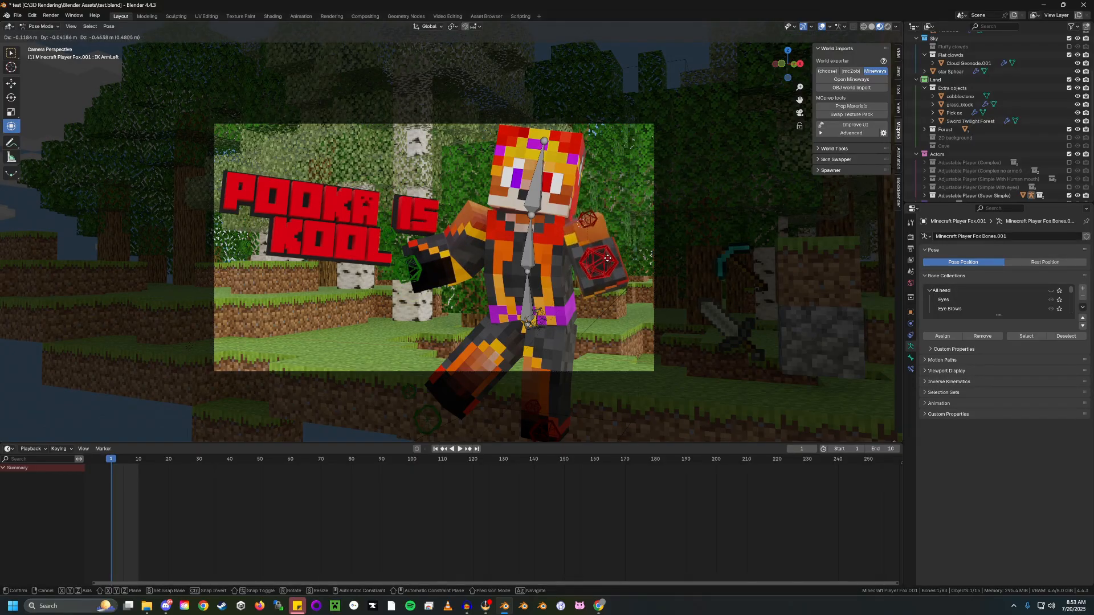
click(616, 265)
Move the IK ArmLeft Elbow control inward toward the character's neck to change the left arm's bend
click(597, 228)
key(g)
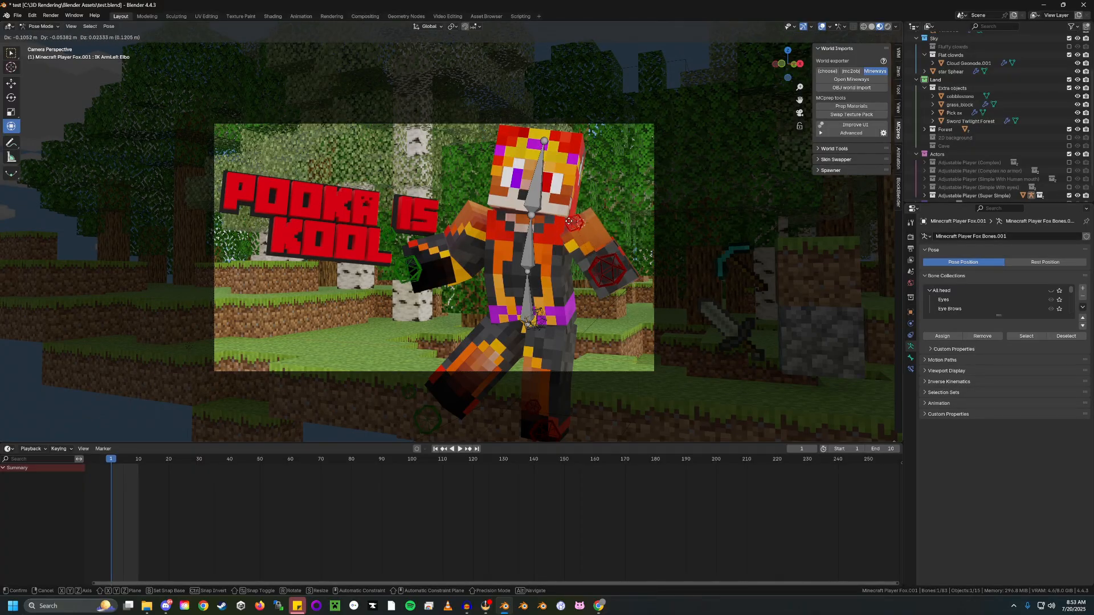
click(574, 223)
Rotate the lower and upper body bones so the torso turns and shifts slightly toward the title text
click(524, 298)
key(r)
click(530, 257)
click(534, 246)
drag(534, 246, 532, 329)
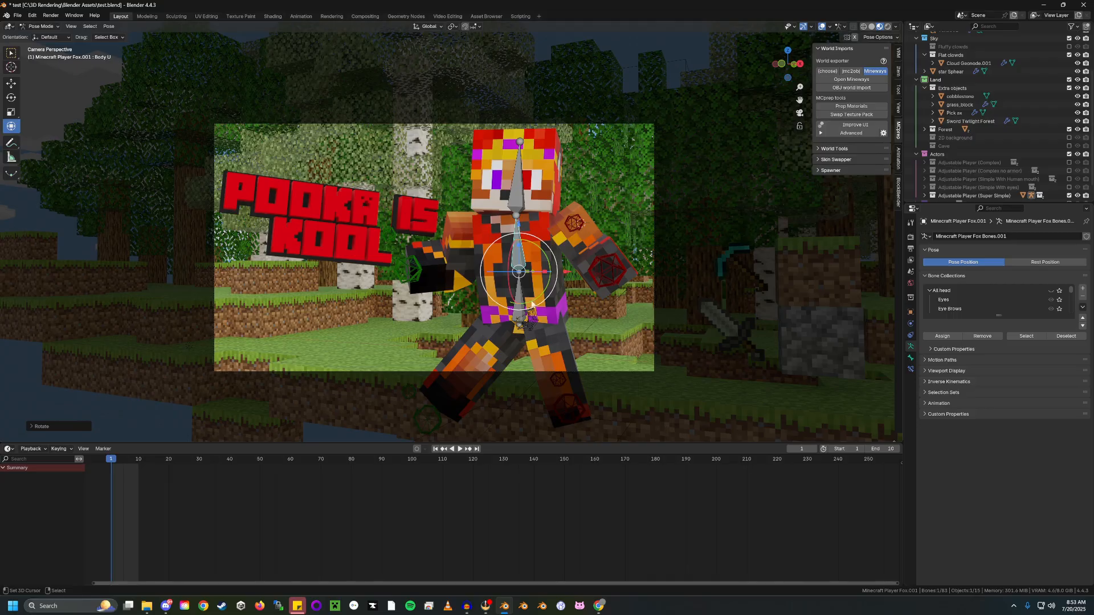
Reposition the IK ArmLeft Elbow control slightly outward beside the left shoulder
click(574, 223)
key(g)
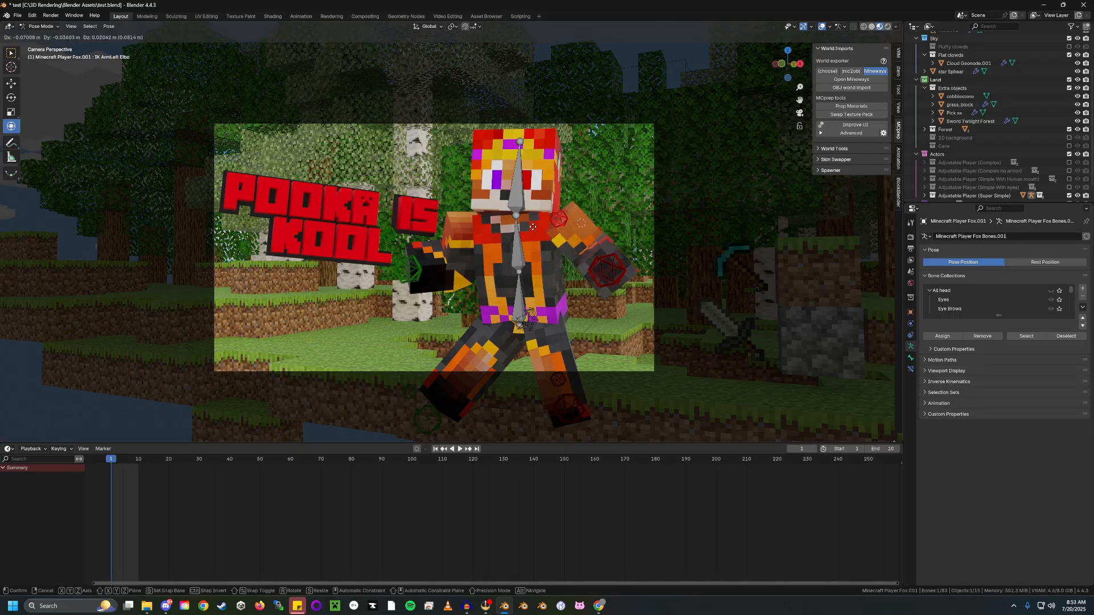
click(585, 217)
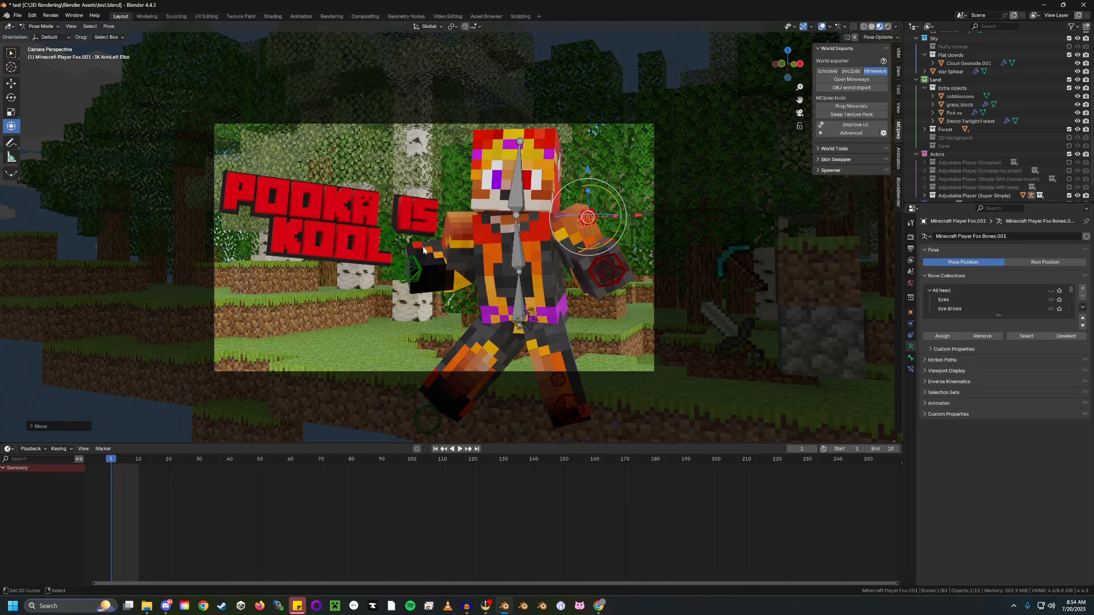
Move the IK ArmRight control up beside the head so the right arm is raised, and adjust the raised arm
click(511, 210)
click(411, 269)
key(g)
click(460, 173)
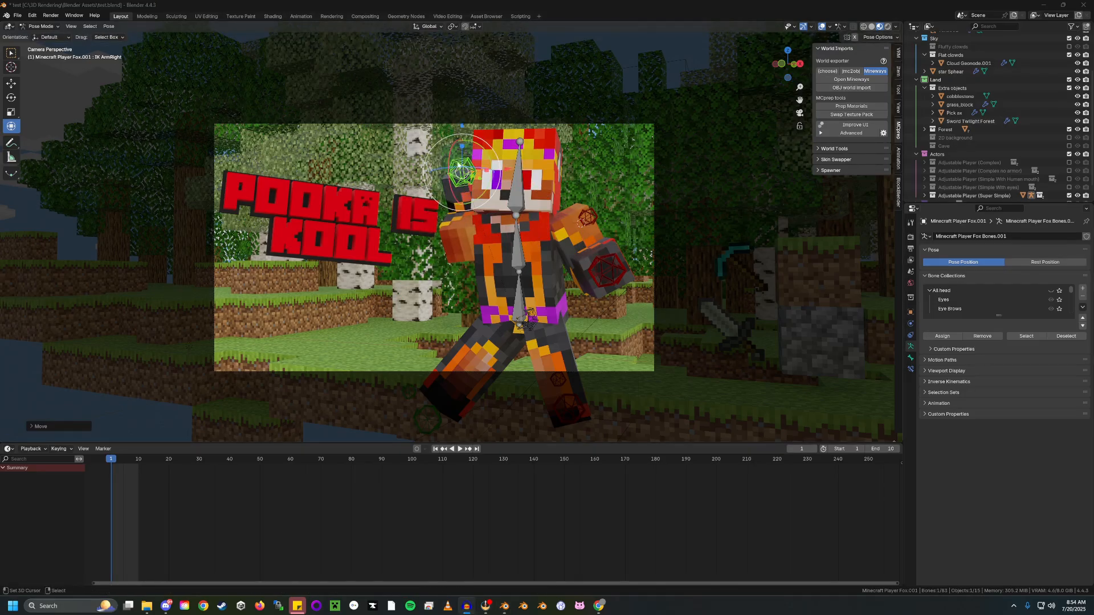
click(447, 159)
key(g)
click(530, 138)
Lower the IK ArmLeft control toward the hip and move the left elbow control in front of the torso
right_drag(610, 273, 579, 305)
drag(591, 304, 587, 308)
right_drag(588, 217, 542, 259)
drag(560, 264, 557, 269)
Move the IK LegRight control up and inward beneath the body, and adjust the left foot control
click(427, 419)
key(g)
click(504, 383)
click(573, 415)
key(g)
Rotate the head bone freely so the face turns away from the title text, and try scaling the IK LegRight control
click(517, 185)
key(r)
key(r)
key(s)
click(576, 240)
Move the body control at the hips slightly away from the title text
click(533, 317)
key(g)
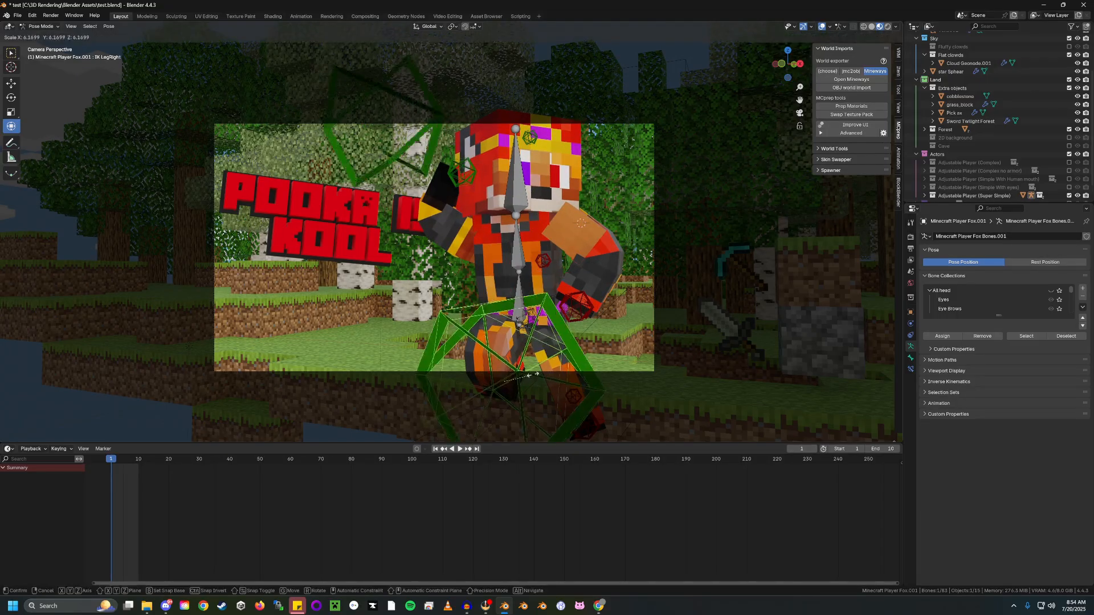
click(556, 312)
Try moving the head bone off the neck toward the raised hand and scaling it down
click(516, 171)
key(s)
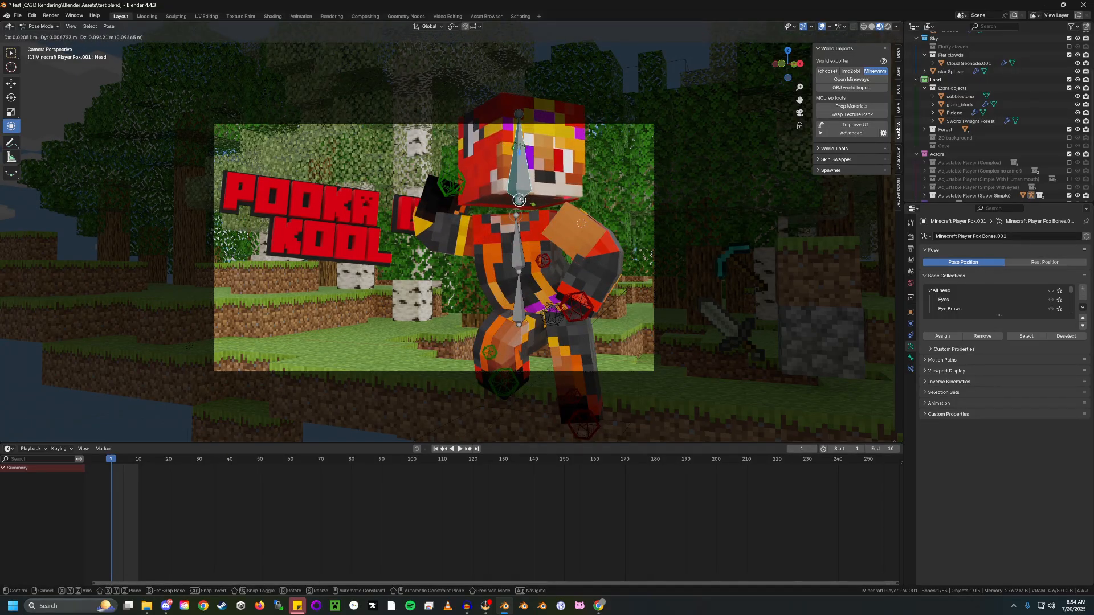
click(578, 156)
key(g)
click(531, 145)
key(s)
click(536, 141)
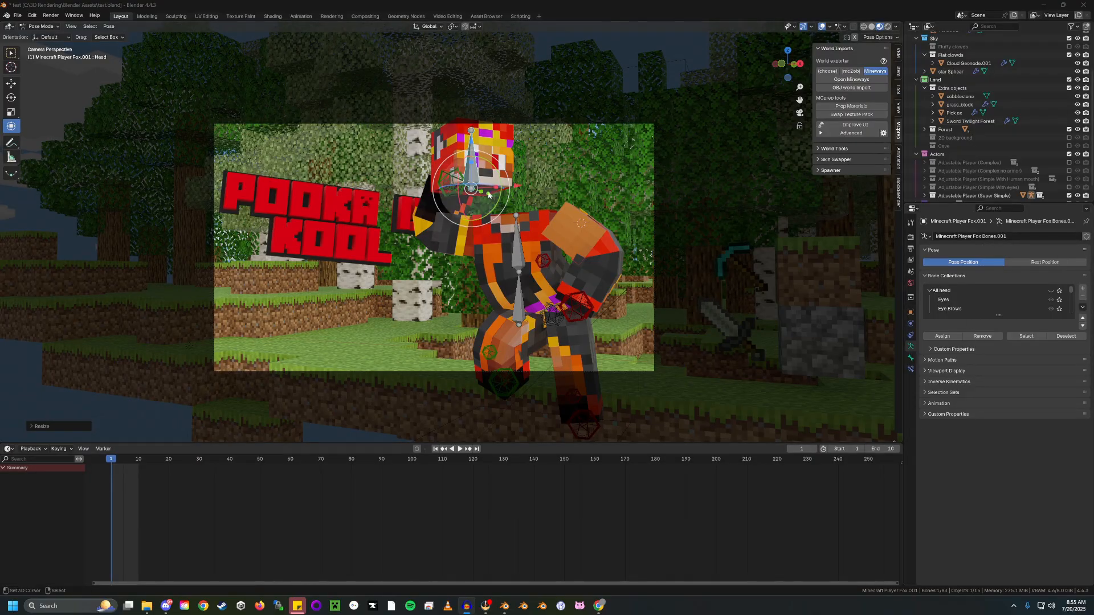
Reset the rotation, location and scale of all the character's bones, and undo the reset
click(505, 606)
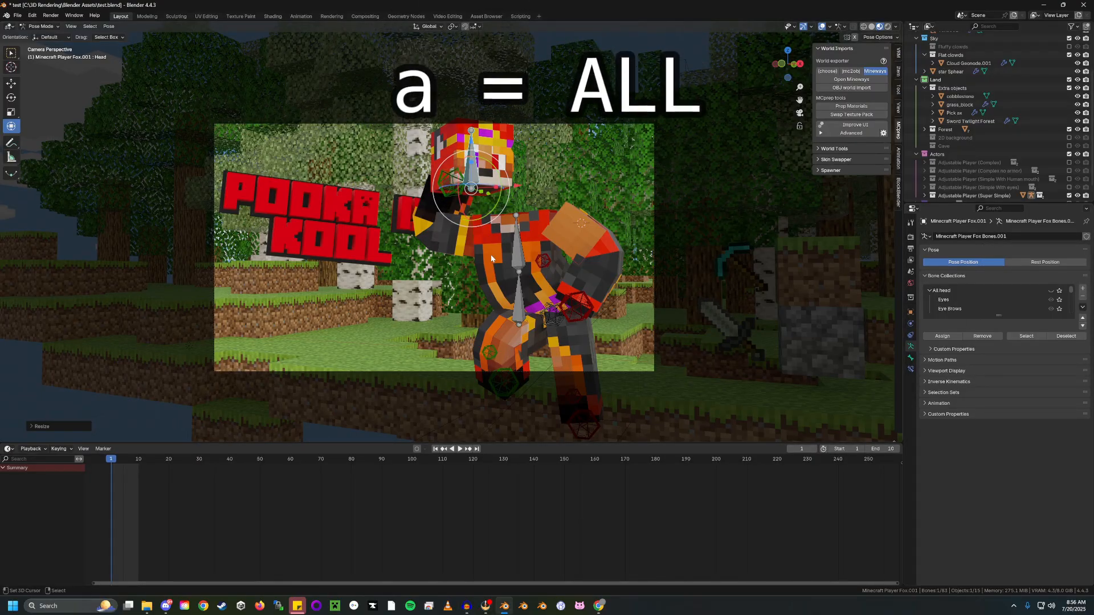
key(a)
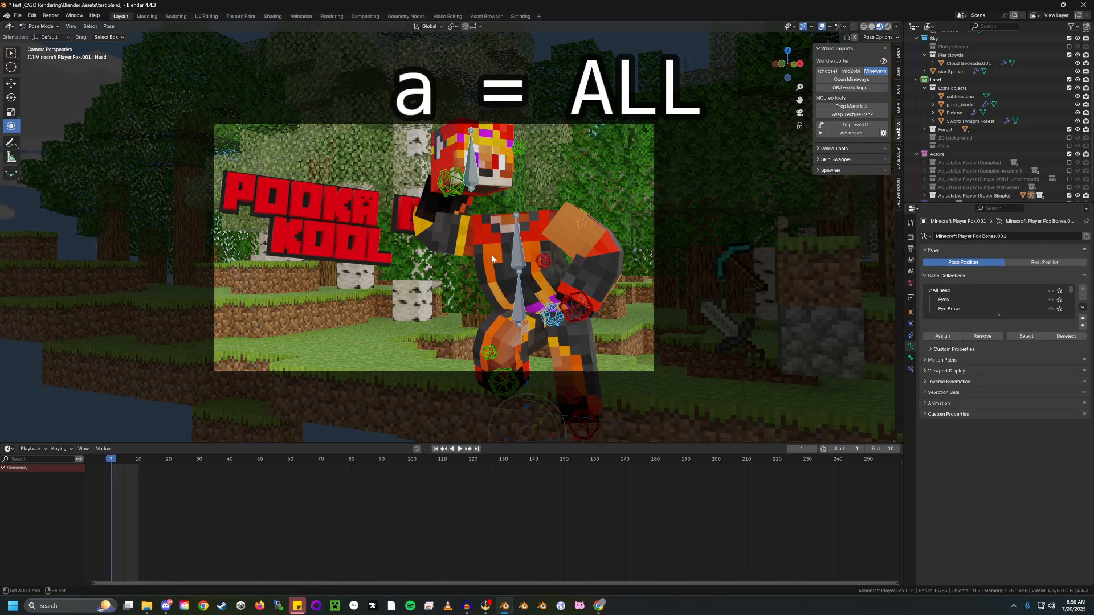
key(alt+r)
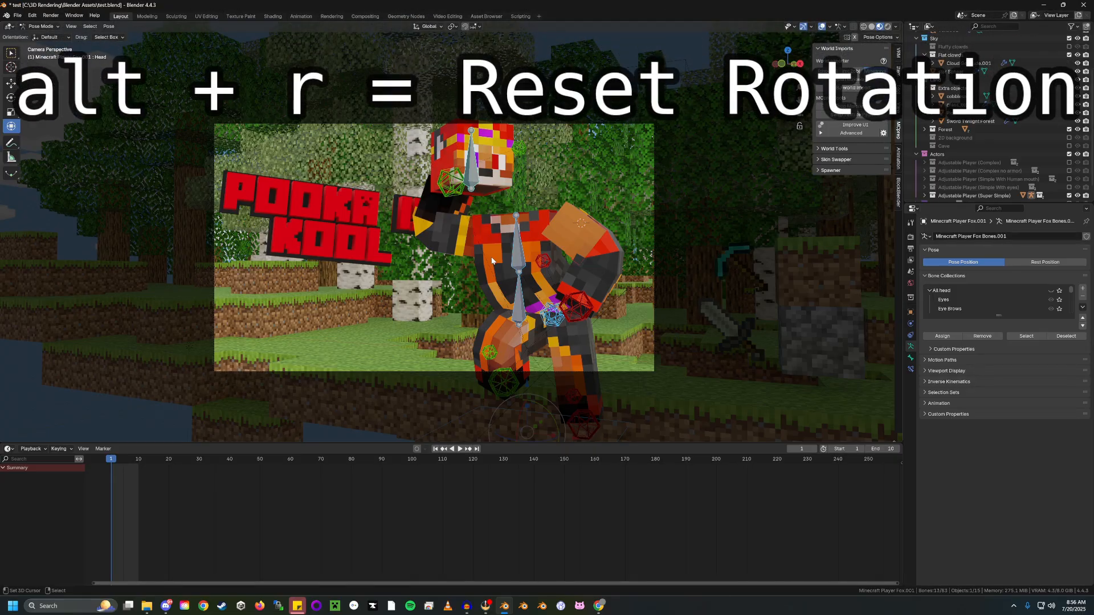
key(alt+g)
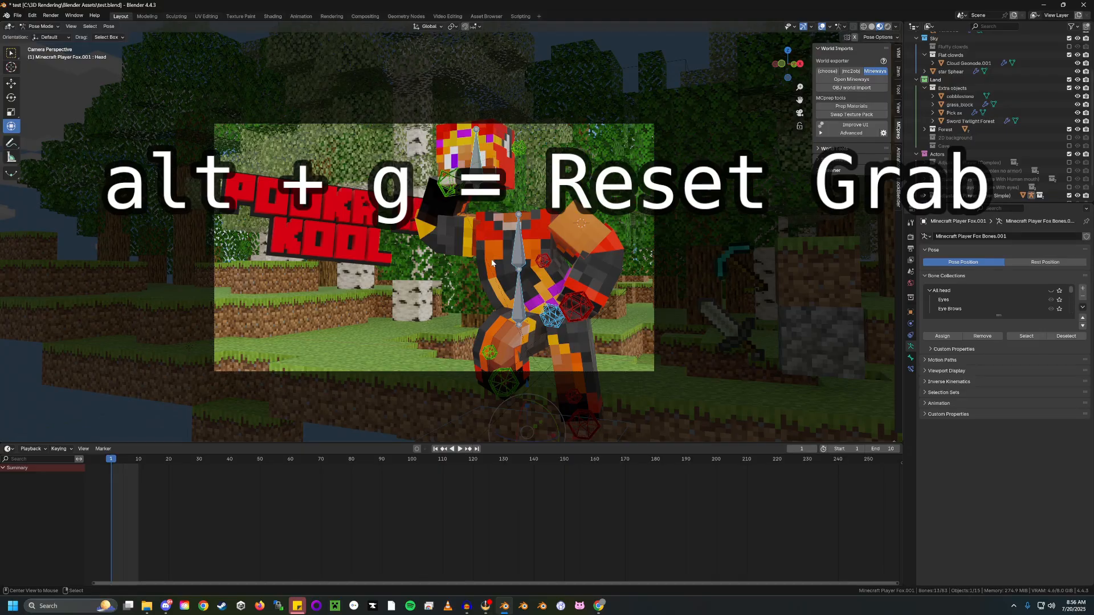
key(alt+s)
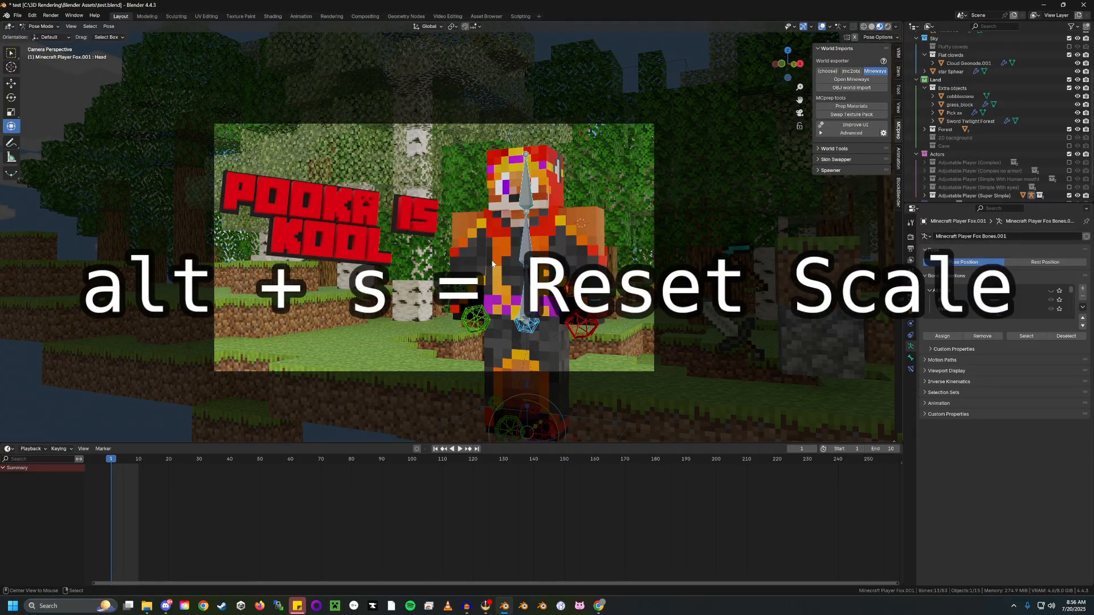
key(ctrl+z)
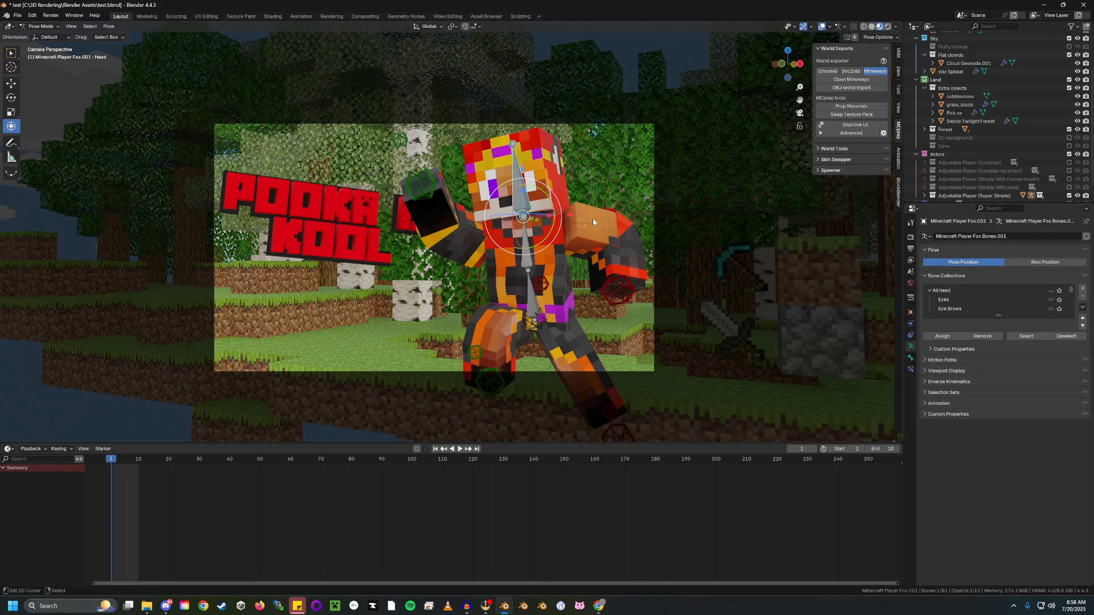
Return the character's armature to Object Mode and save test.blend
click(40, 26)
click(39, 38)
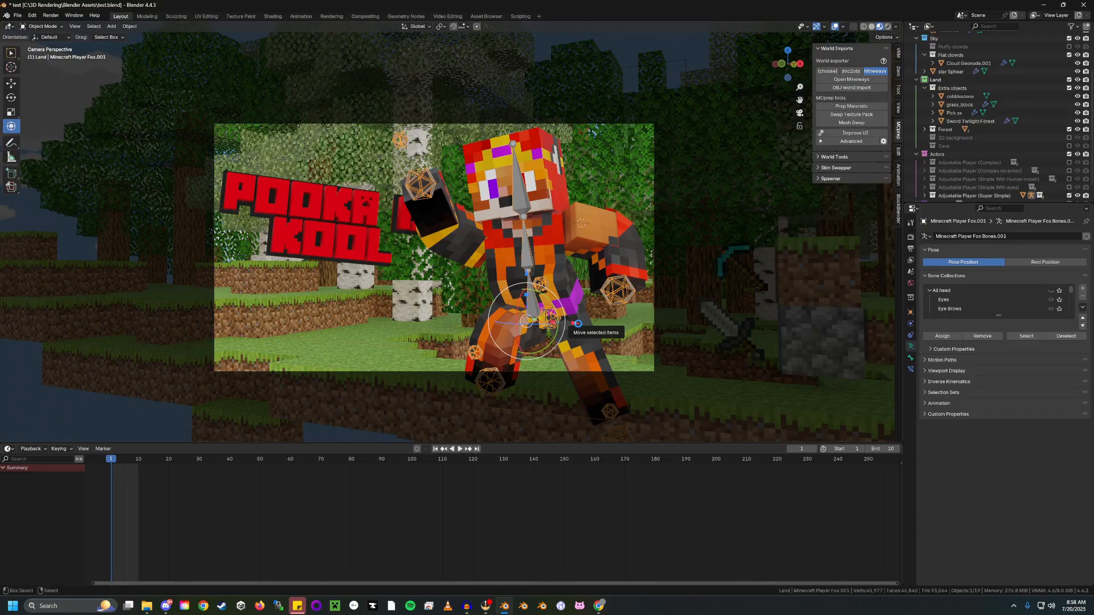
key(ctrl+s)
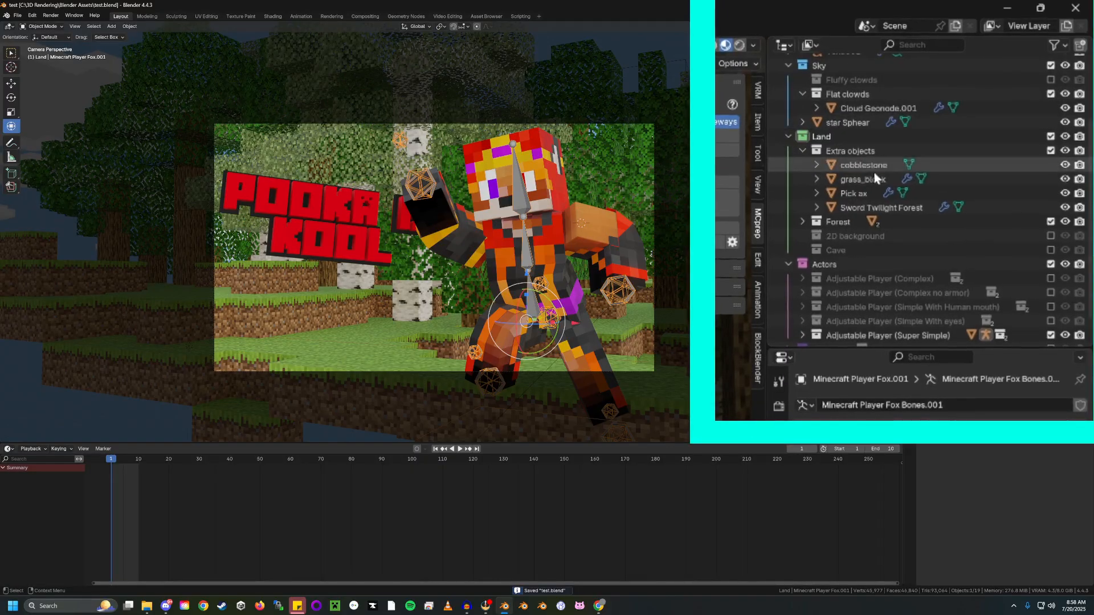
Switch the Land background by excluding the Forest collection and enabling the Cave collection
scroll(876, 169, up, 3)
scroll(877, 176, down, 3)
scroll(876, 173, up, 3)
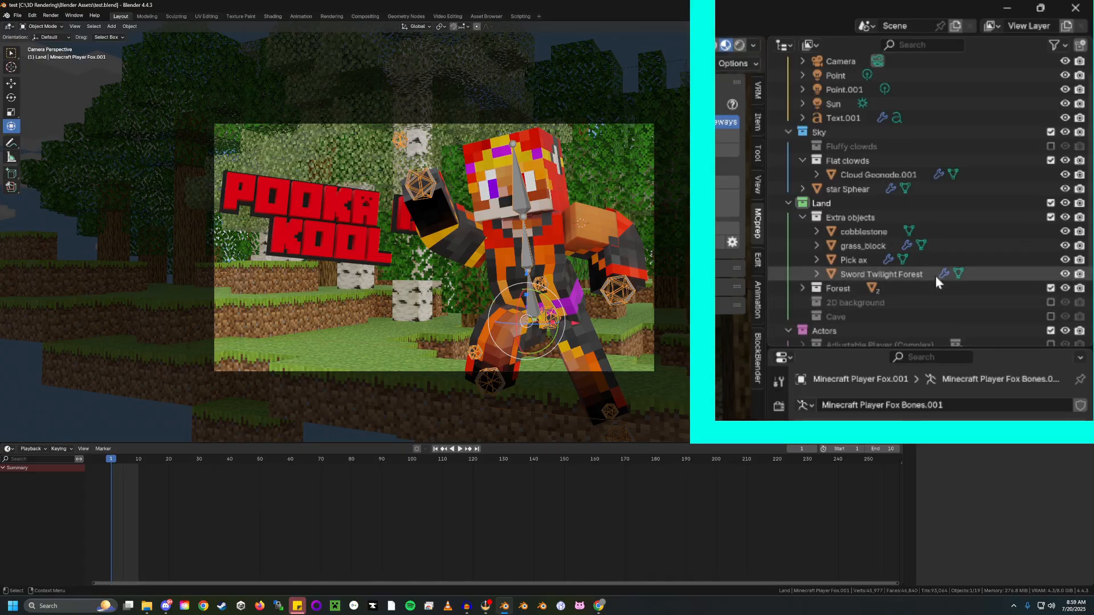
scroll(830, 294, down, 3)
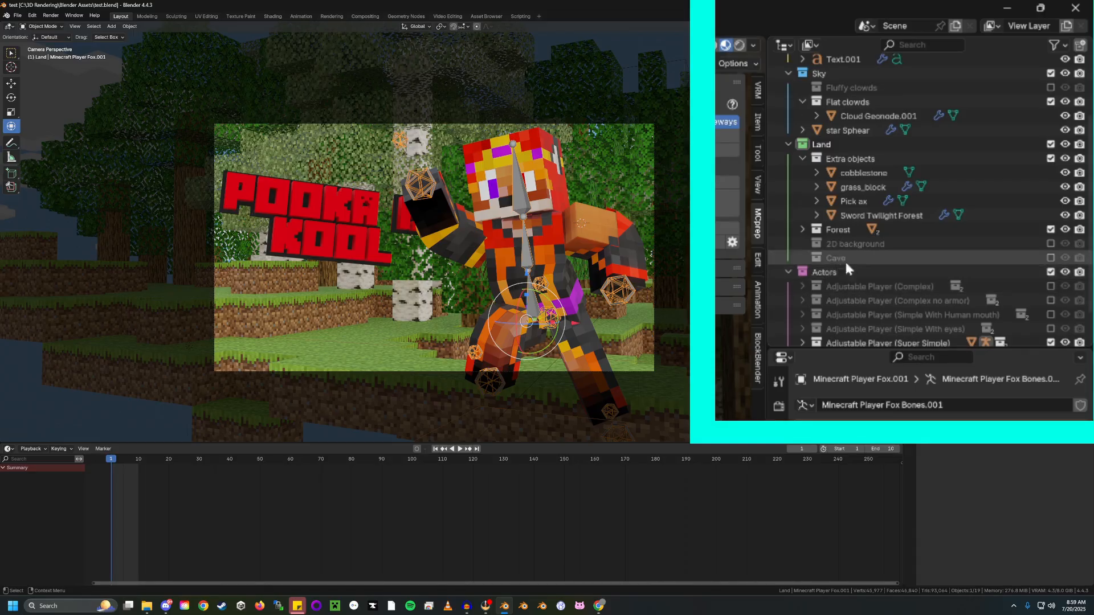
click(1051, 229)
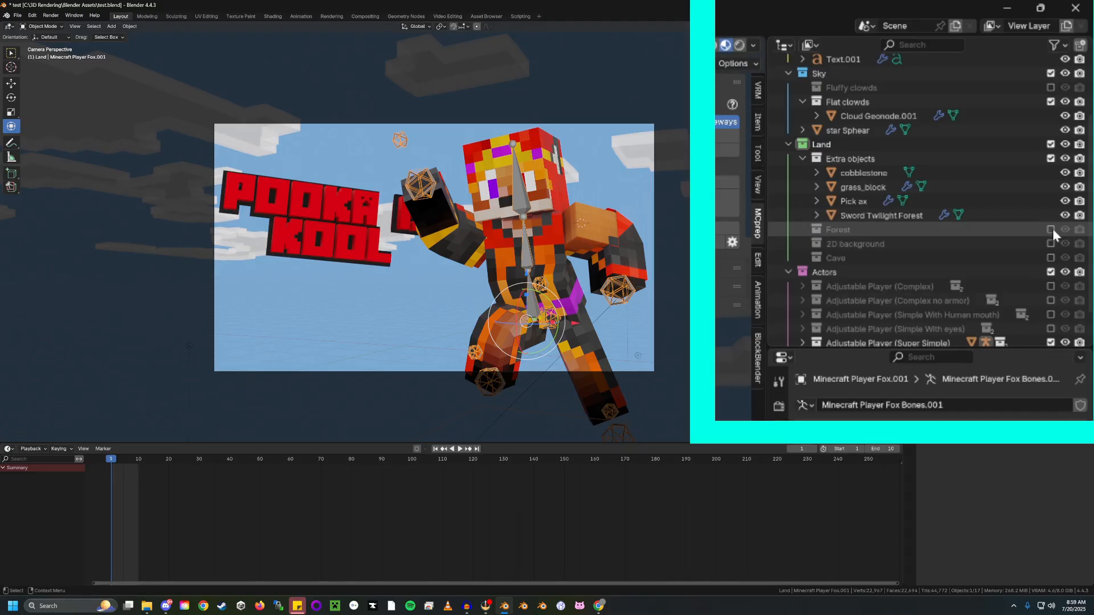
click(1051, 258)
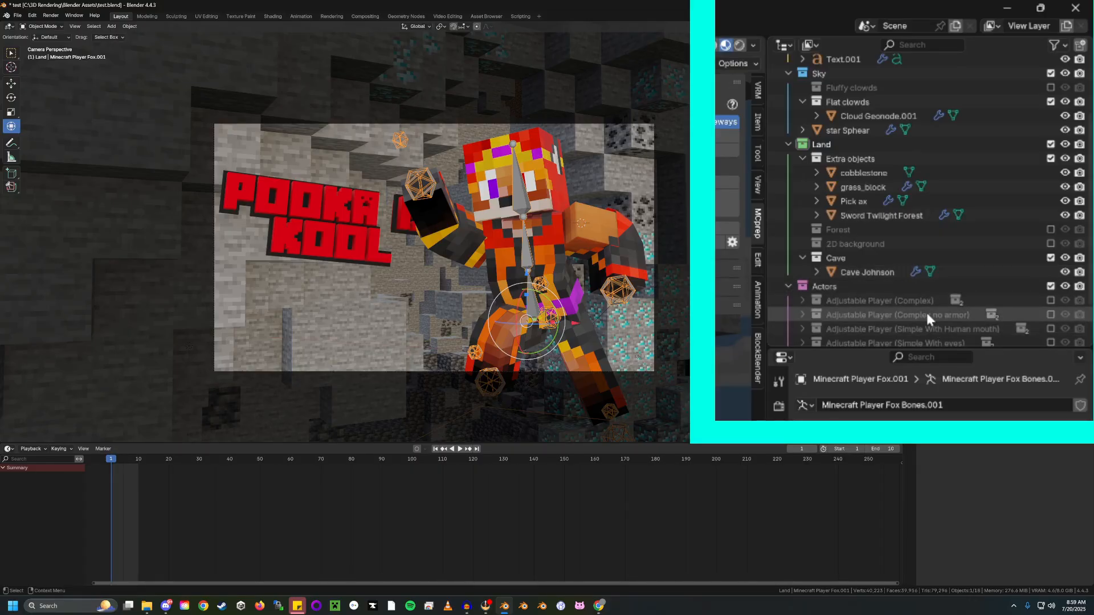
Select the Pick ax object in the Extra objects collection
click(802, 159)
click(802, 162)
click(805, 162)
click(805, 160)
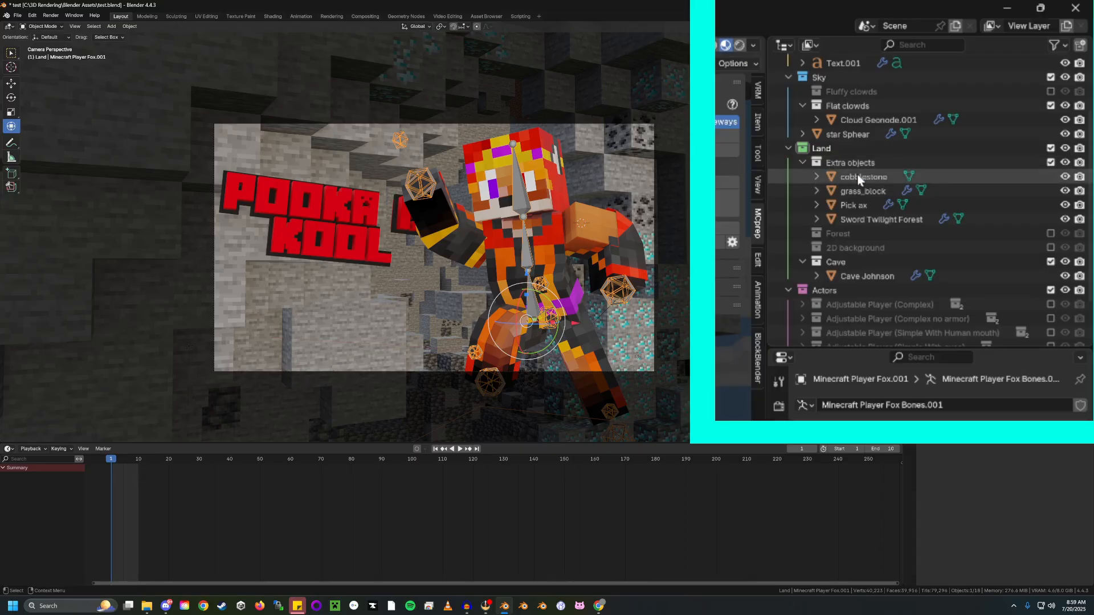
click(853, 205)
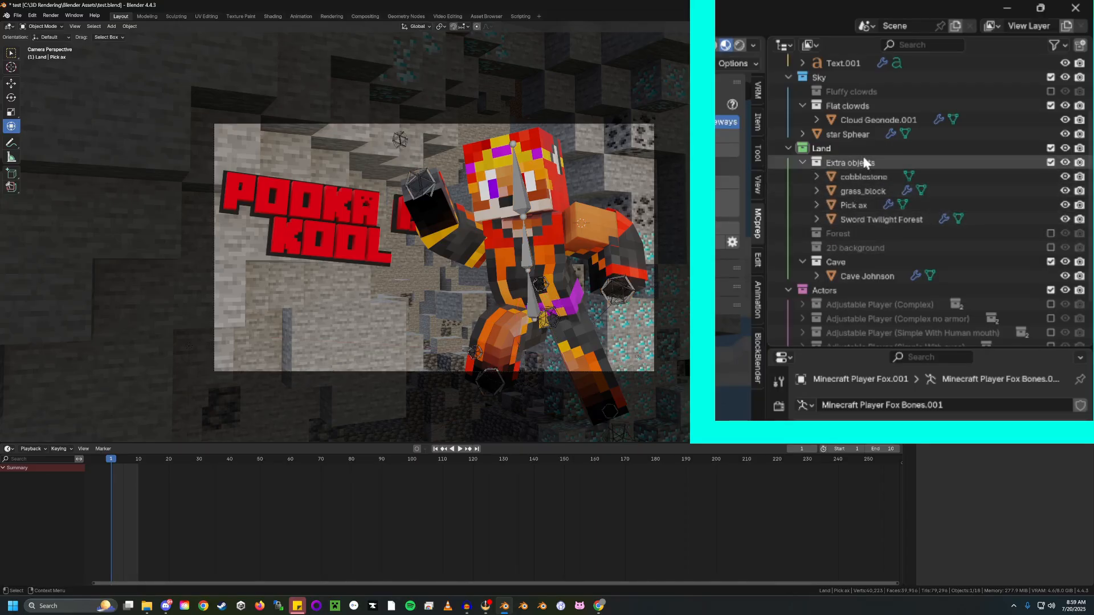
click(861, 208)
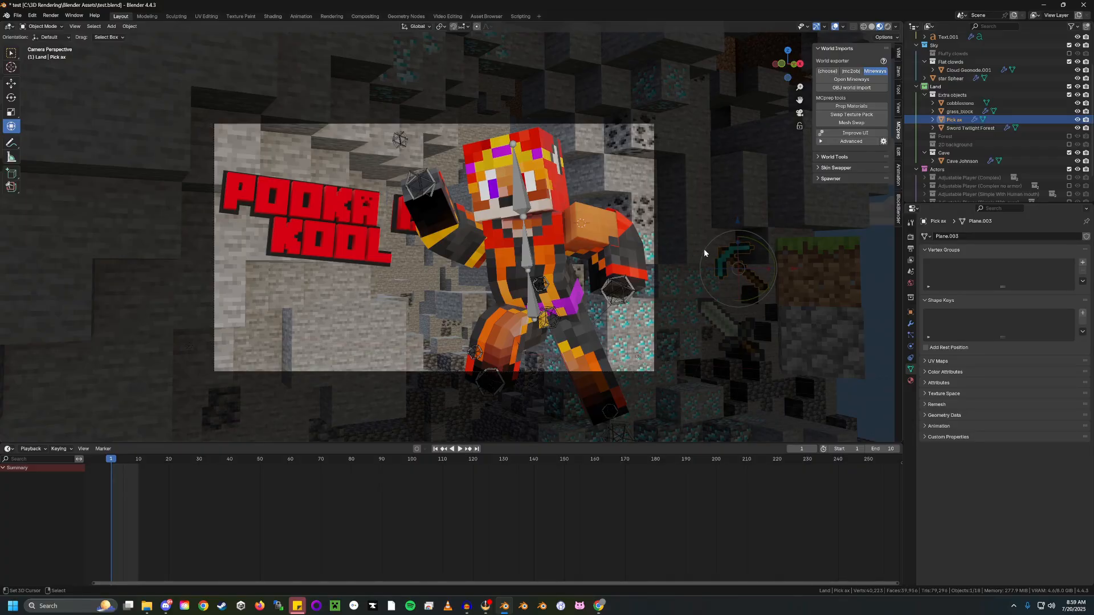
Frame the selected pickaxe in the viewport and view it from above together with the neighbouring extra objects
key(KP_Decimal)
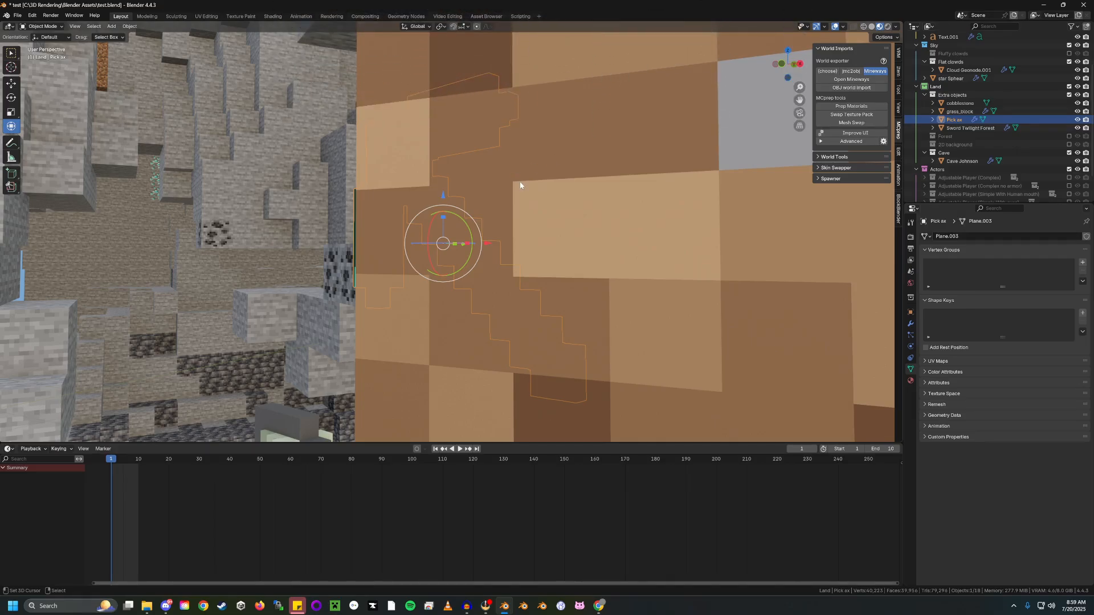
scroll(520, 186, down, 2)
scroll(523, 183, down, 6)
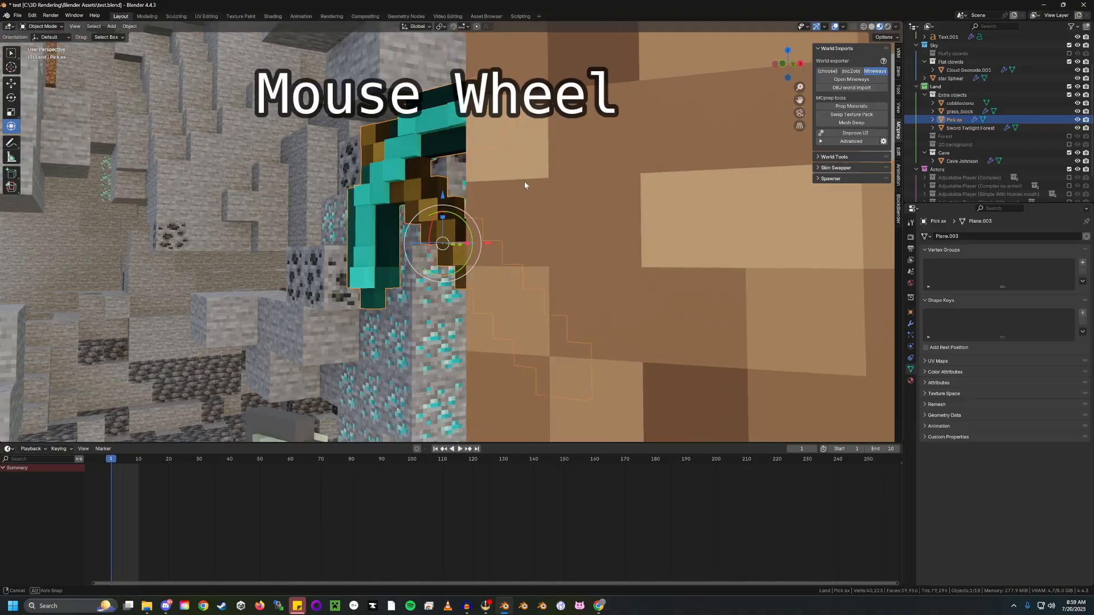
scroll(528, 188, down, 3)
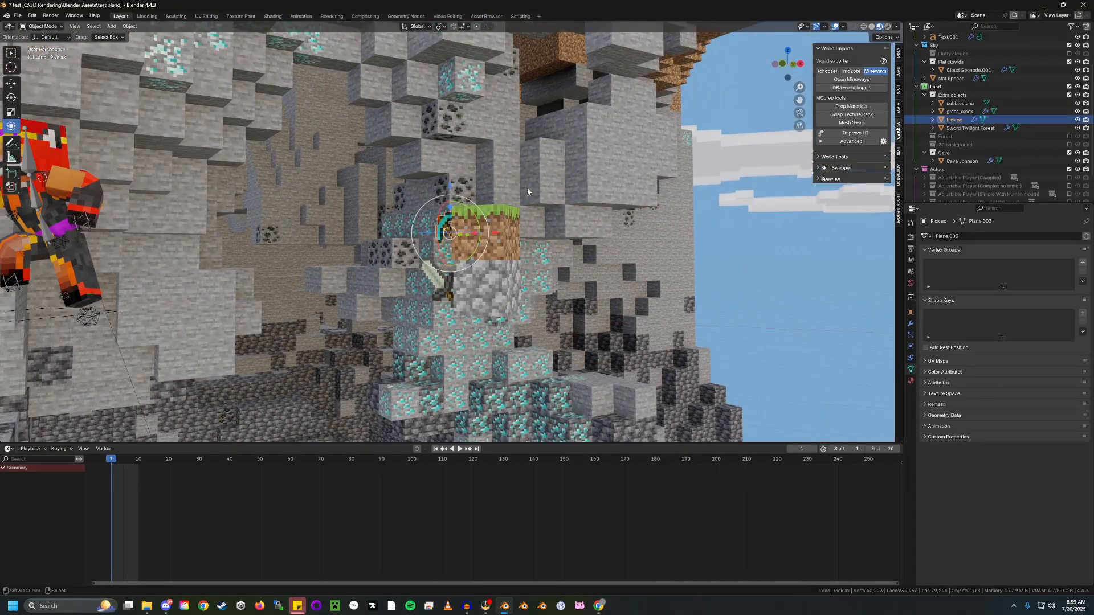
scroll(526, 189, up, 8)
middle_drag(525, 189, 515, 241)
Use walk navigation to view the pickaxe, sword and blocks among the extra objects up close
key(shift+grave)
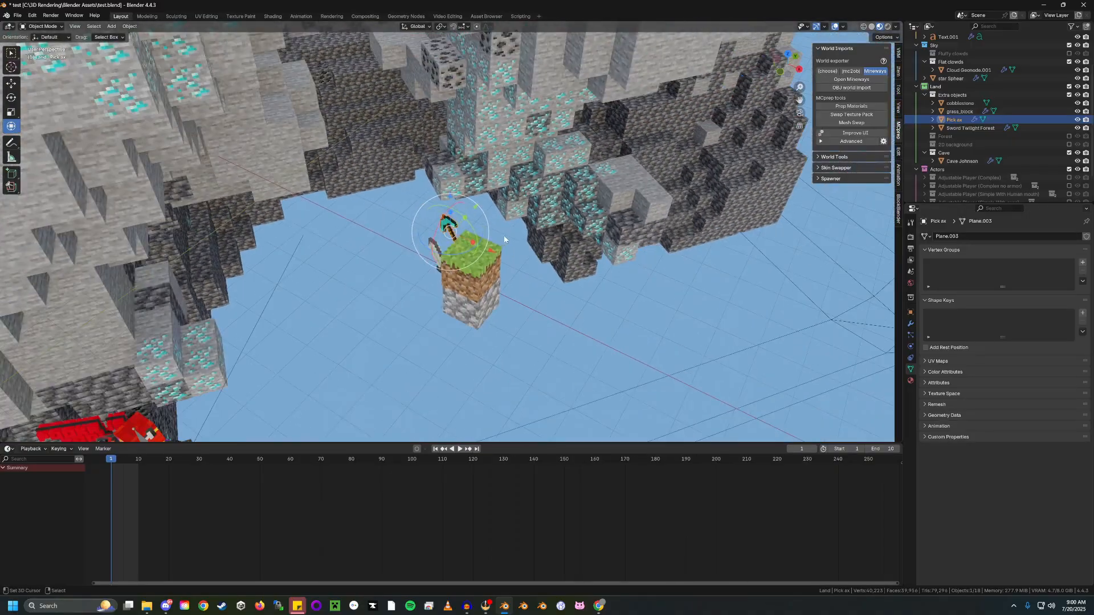
scroll(489, 233, up, 6)
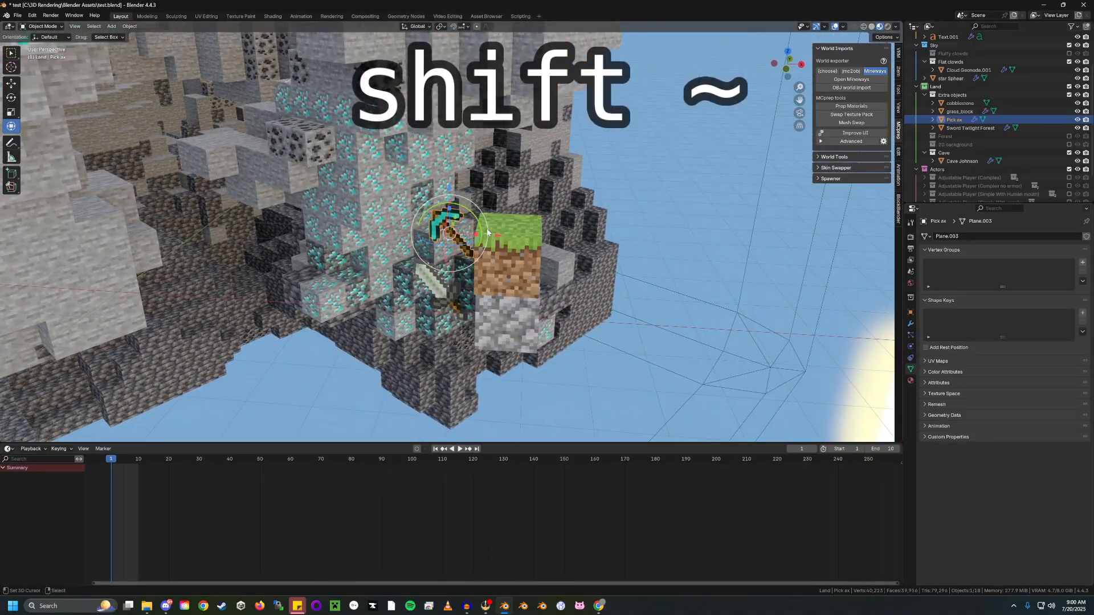
key(shift+grave)
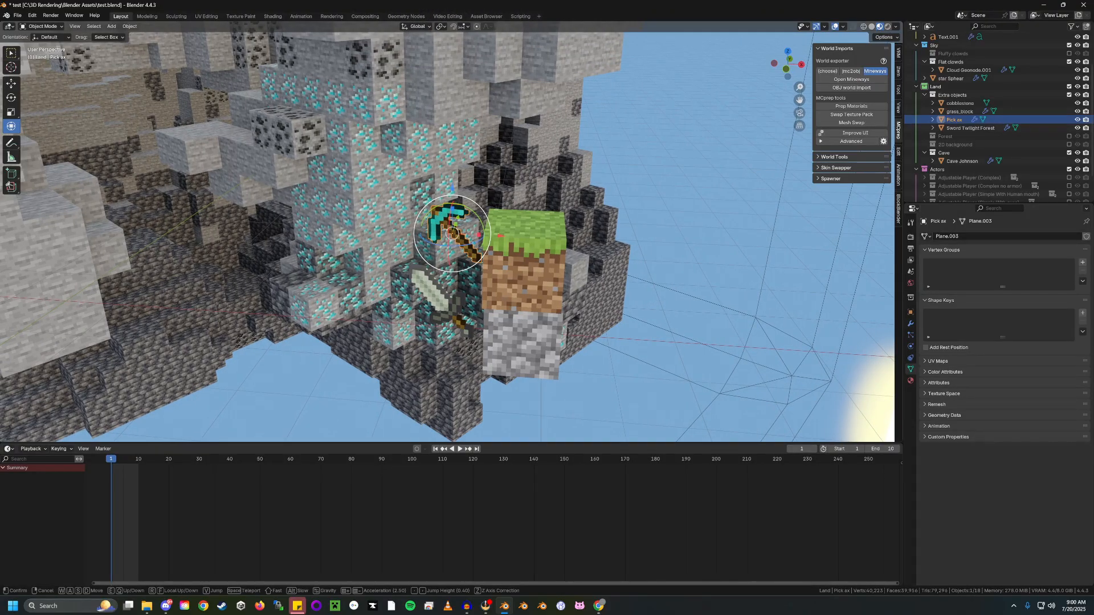
click(488, 232)
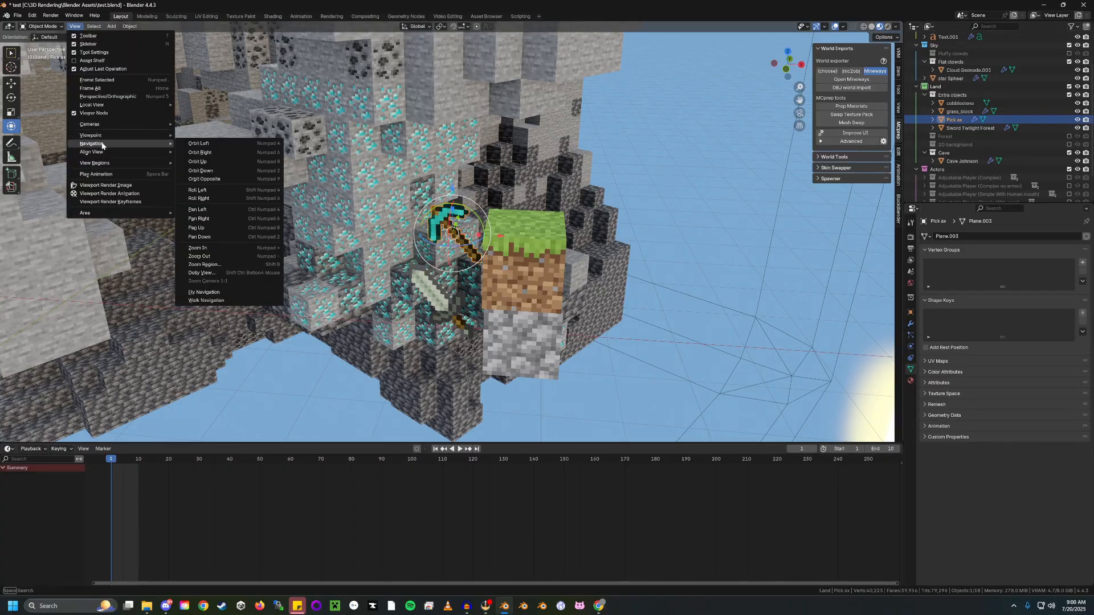
Walk the view through the cave past the character and title text, and cancel the navigation to restore the starting view
click(206, 300)
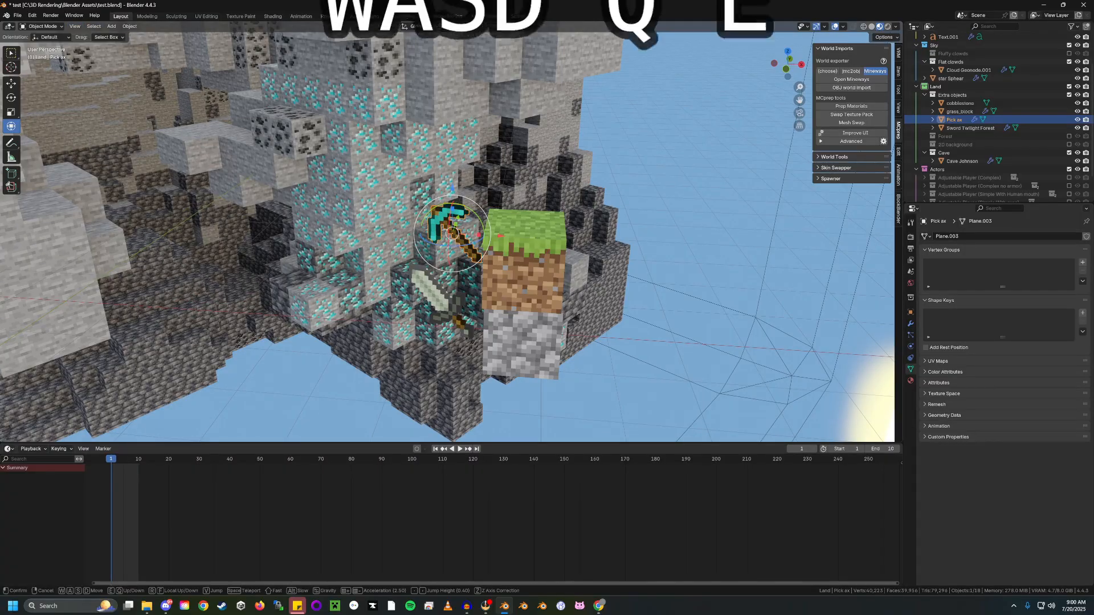
key(w)
key(w)
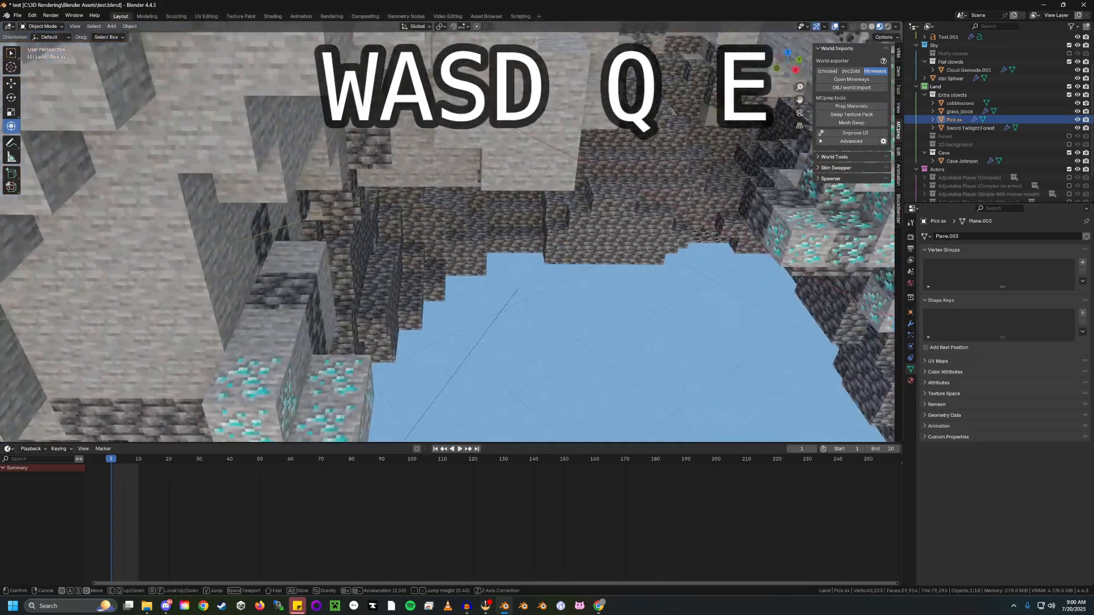
key(w)
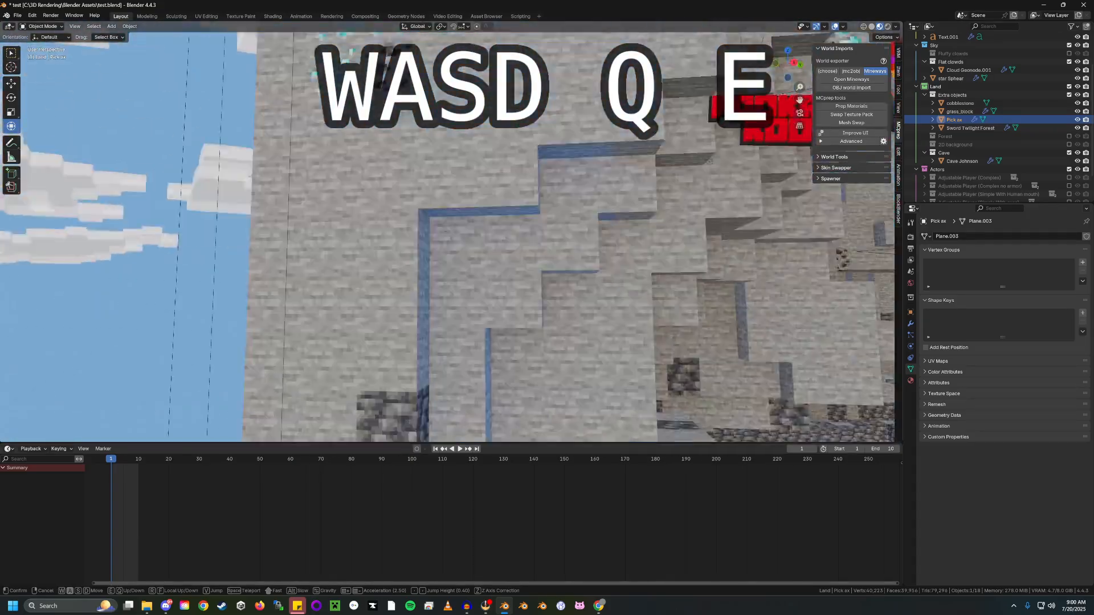
key(w)
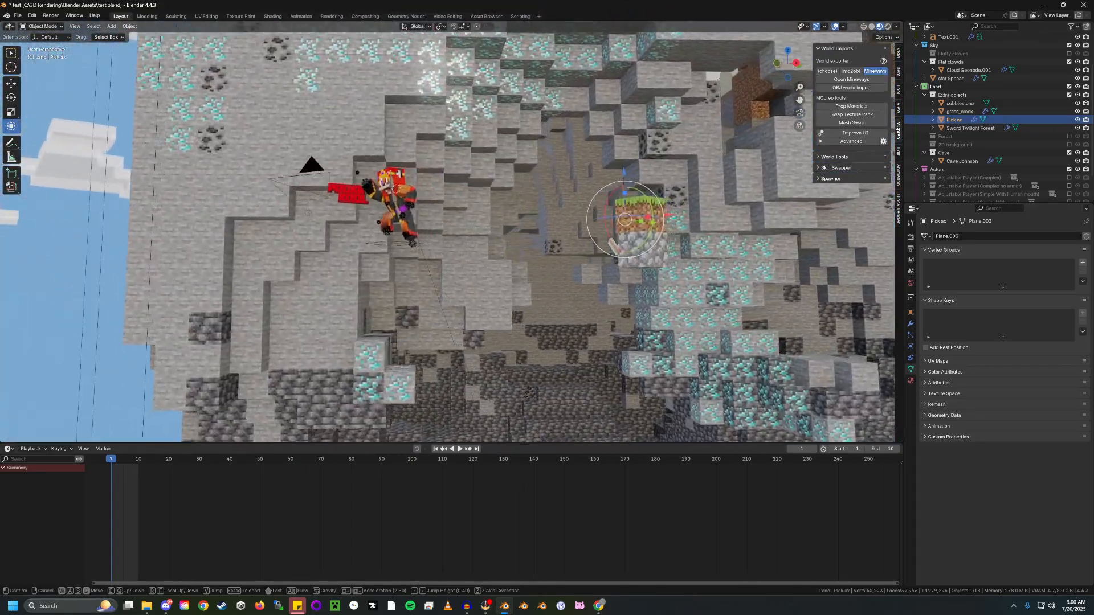
key(s)
scroll(447, 234, down, 5)
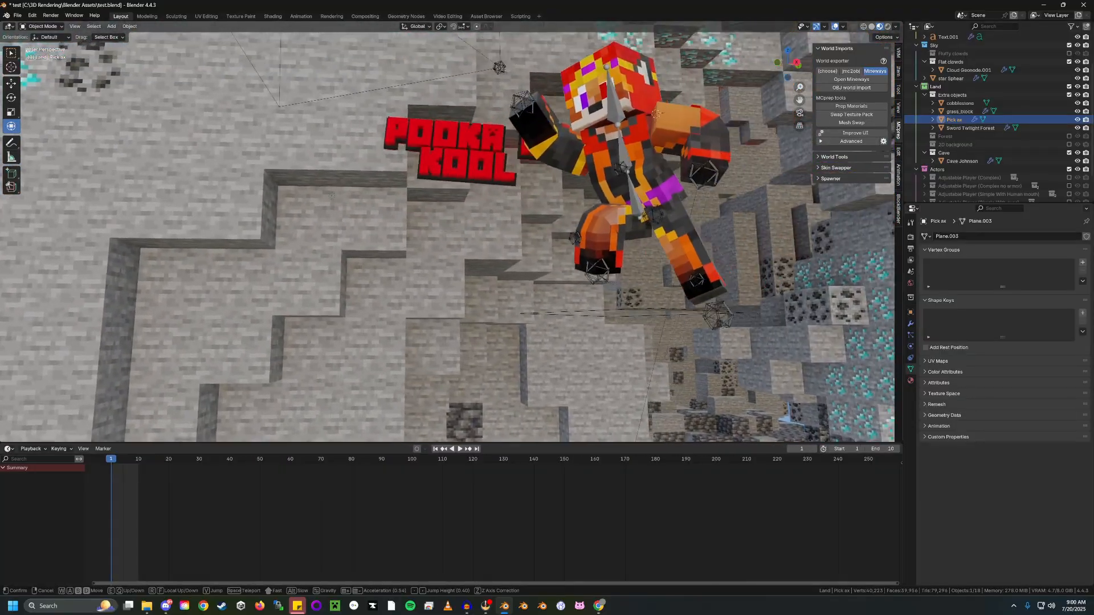
key(w)
scroll(448, 233, up, 3)
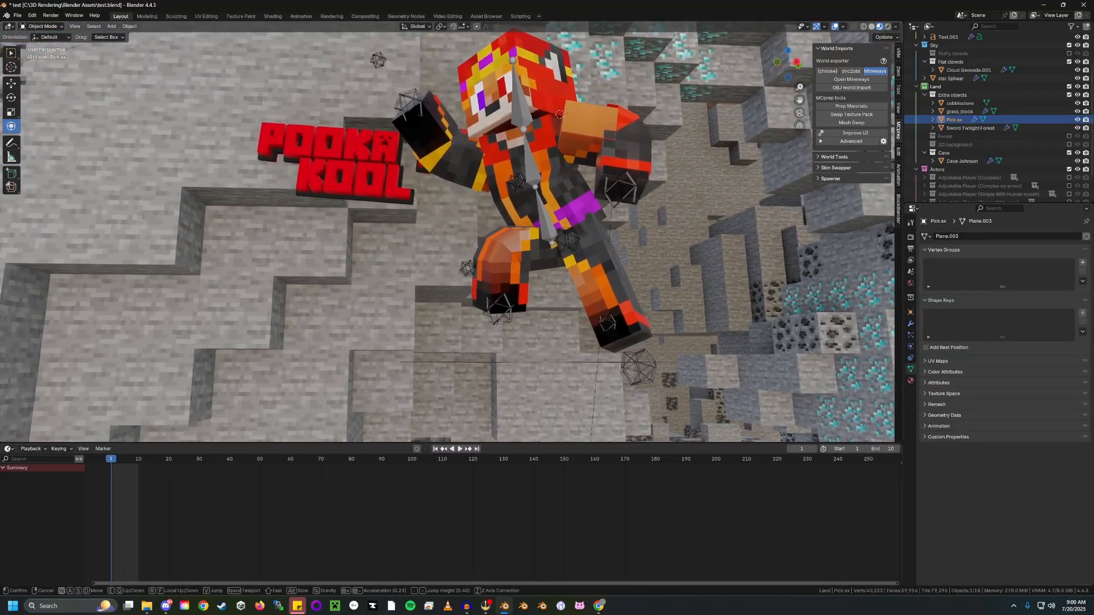
key(s)
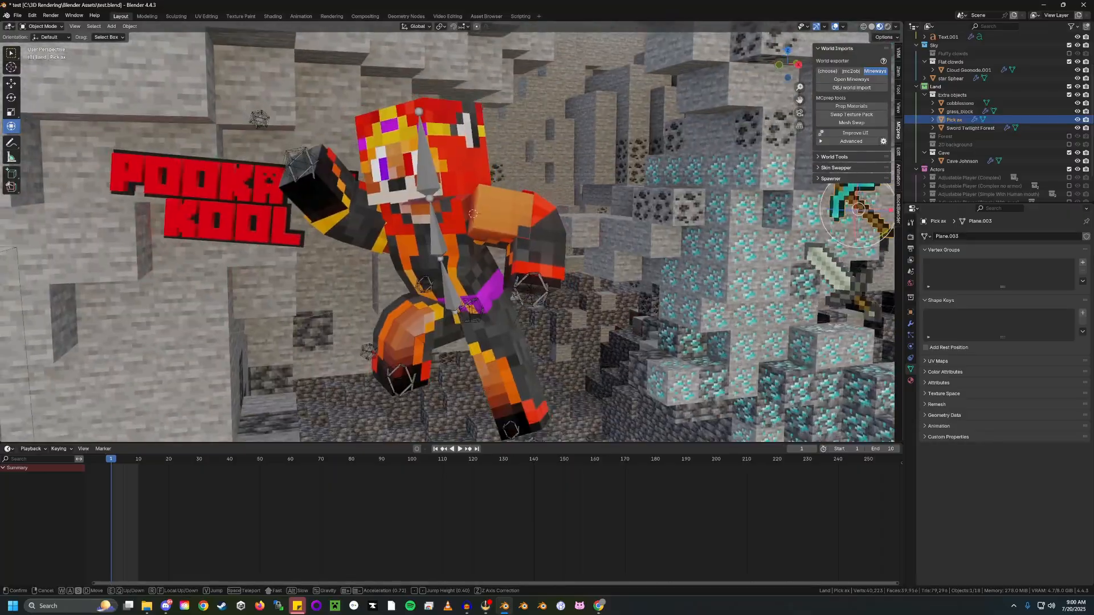
key(w)
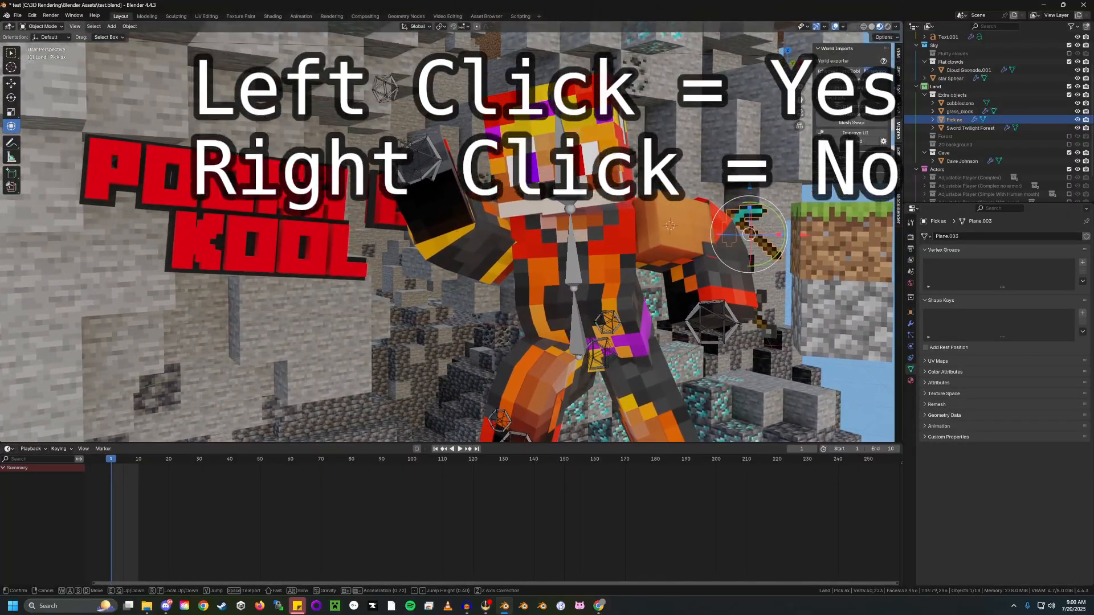
right_click(236, 302)
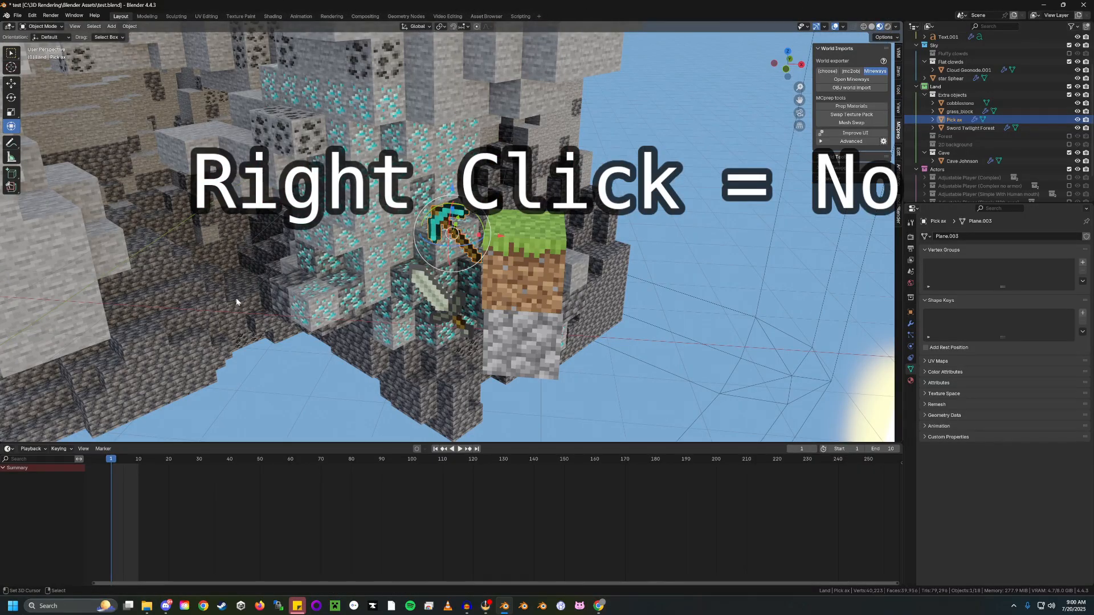
Walk the view back from the extra objects towards the character and switch to the camera view
key(shift+grave)
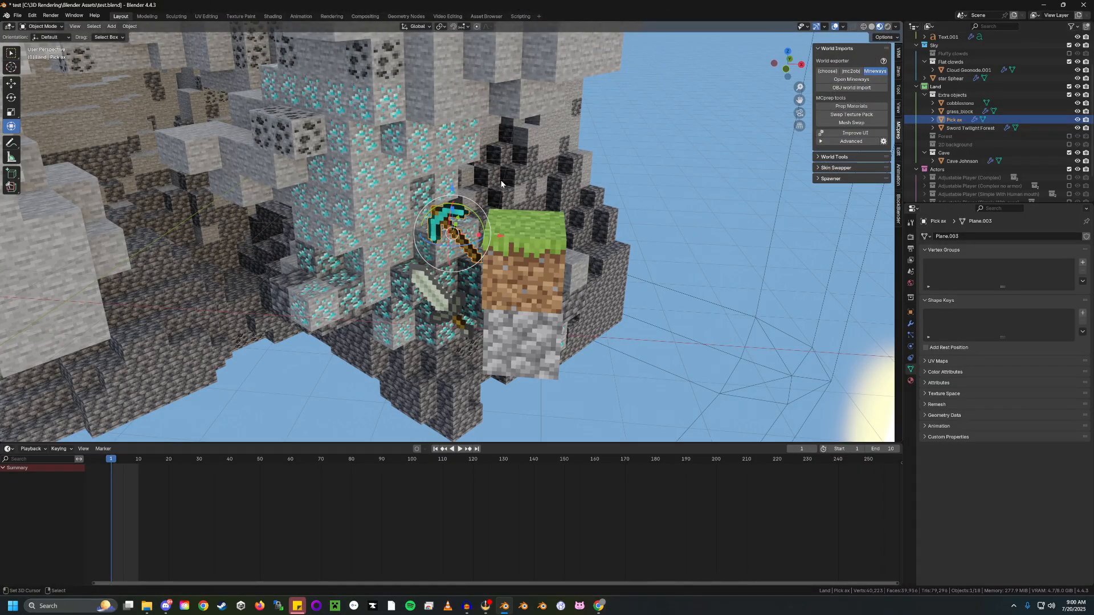
key(s)
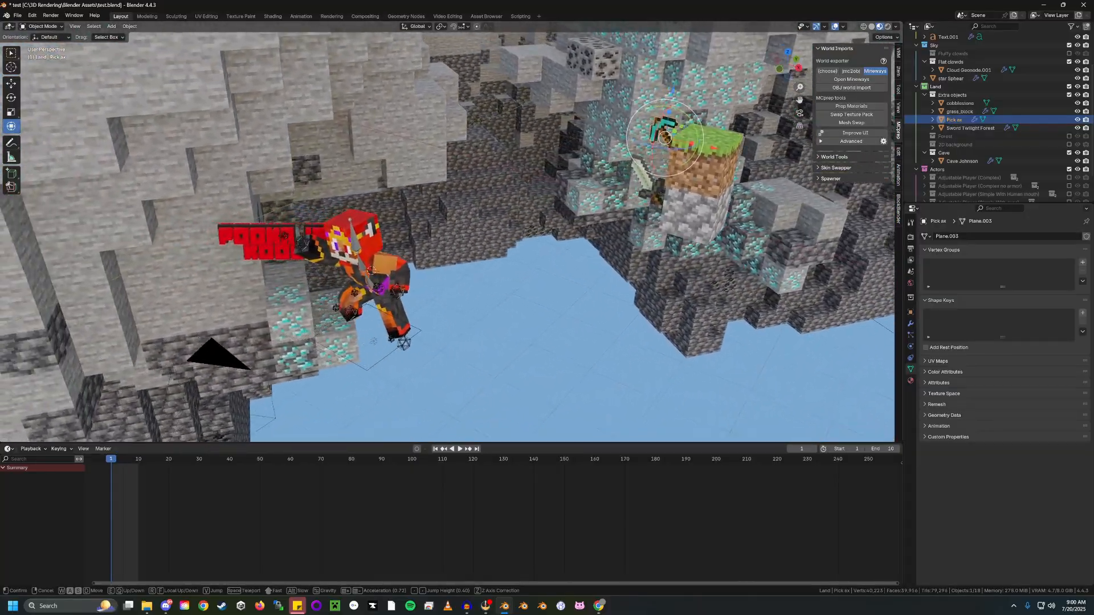
click(683, 115)
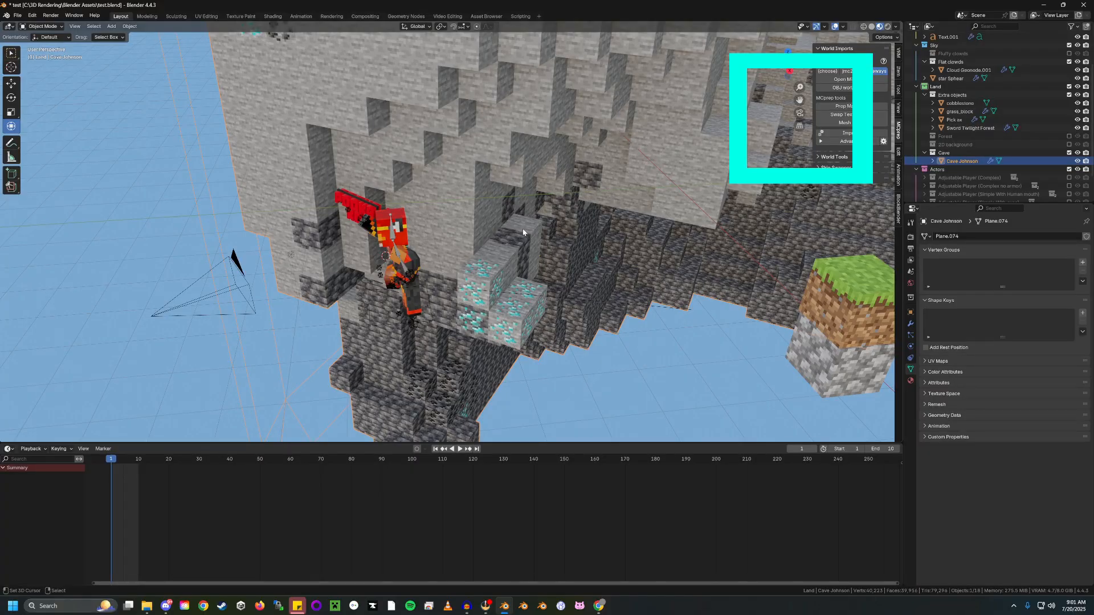
click(799, 113)
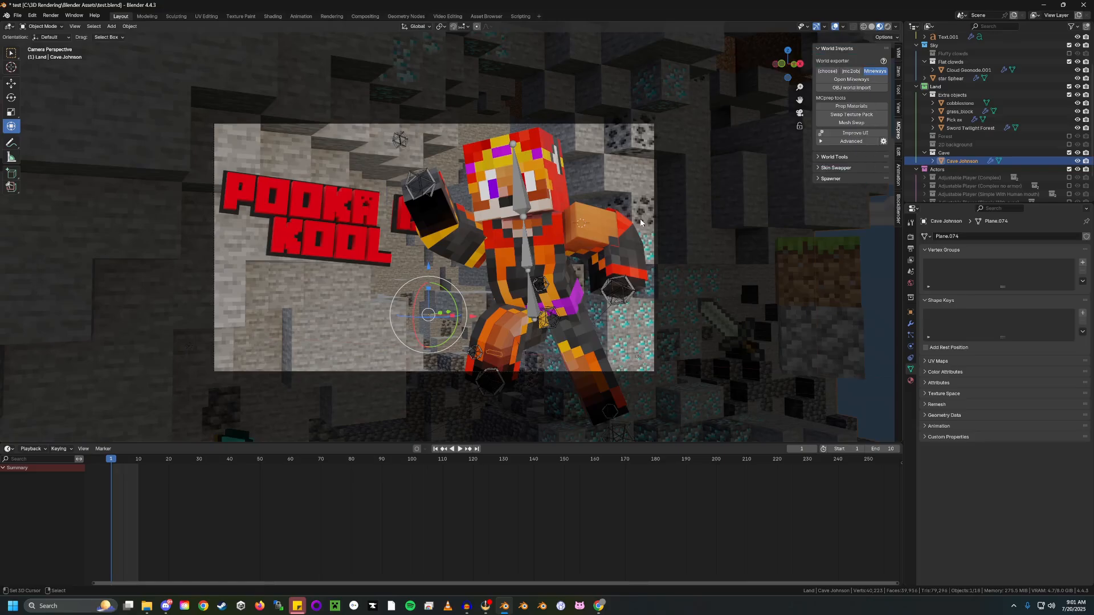
Select the Point light in the Lights and Camera collection
scroll(969, 114, up, 3)
click(947, 53)
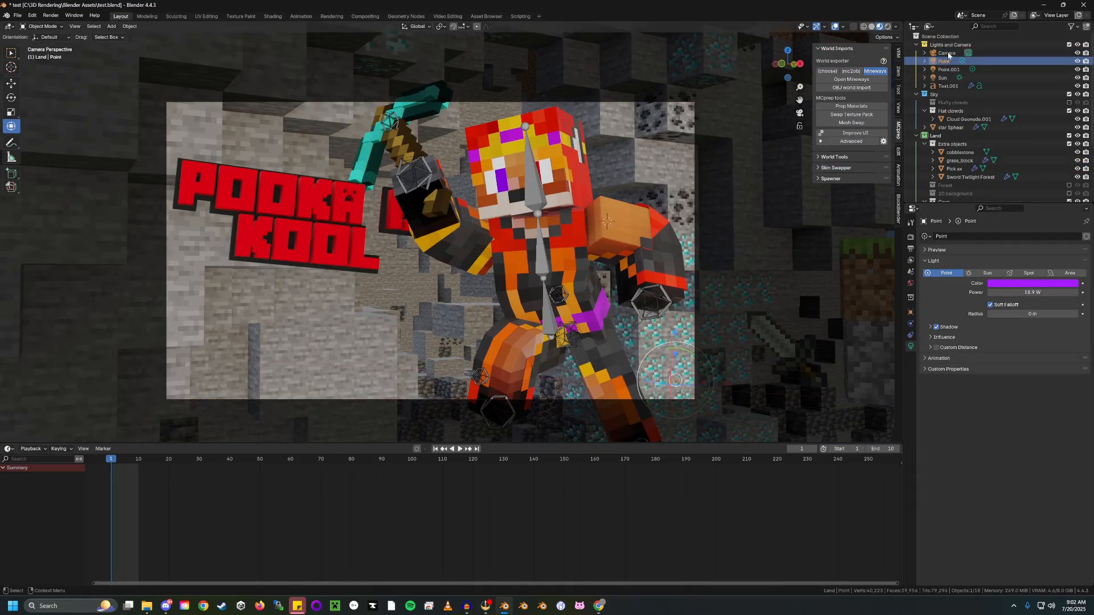
click(944, 61)
key(shift+grave)
click(958, 243)
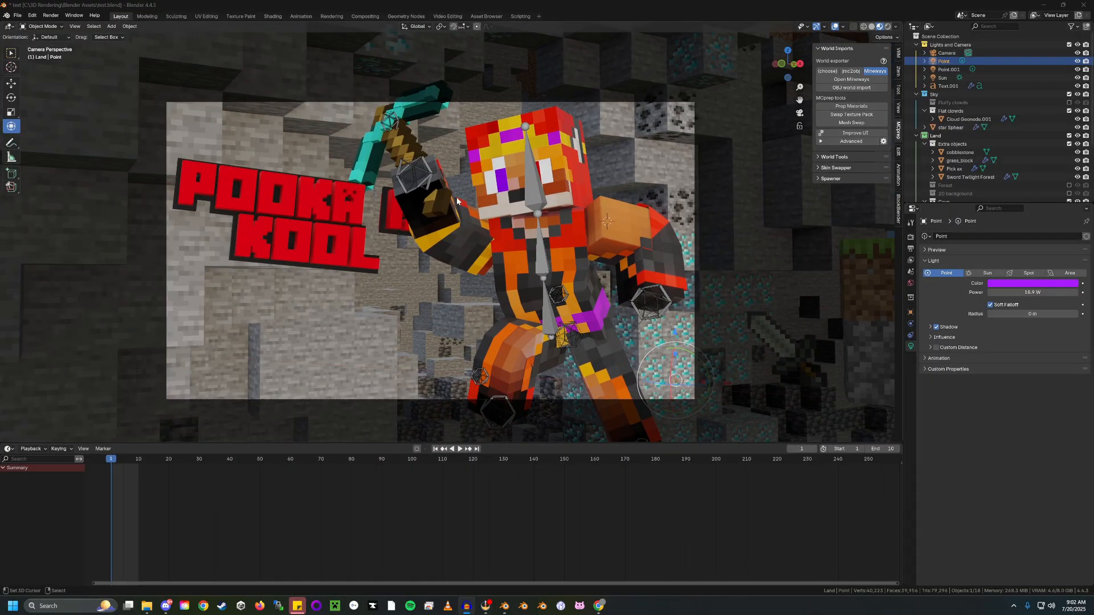
Reframe the camera with walk navigation so the whole character and the title text fit inside the frame
key(shift+grave)
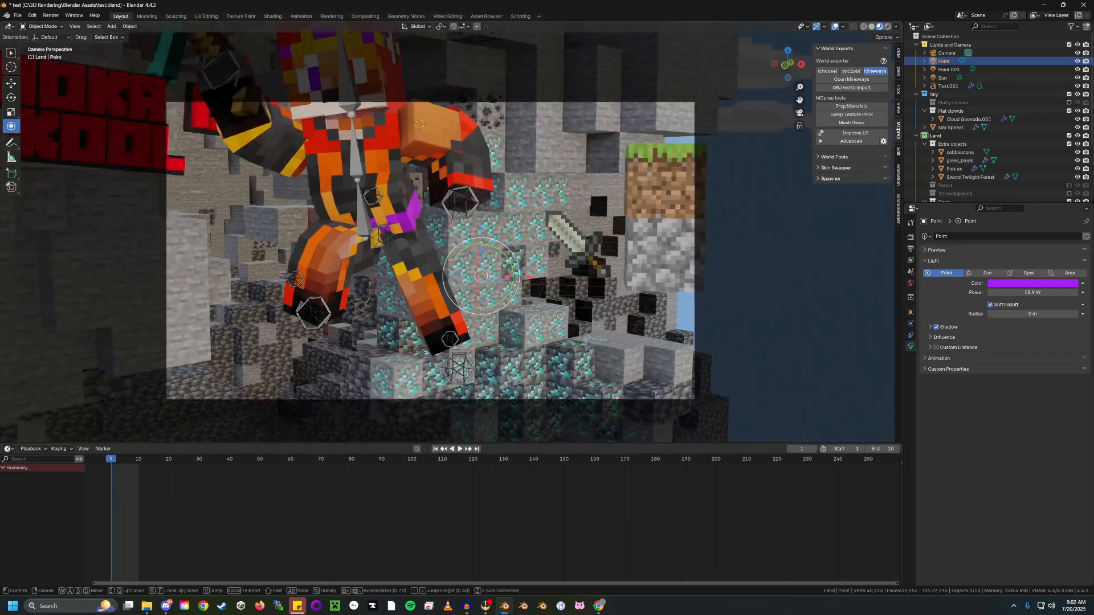
key(s)
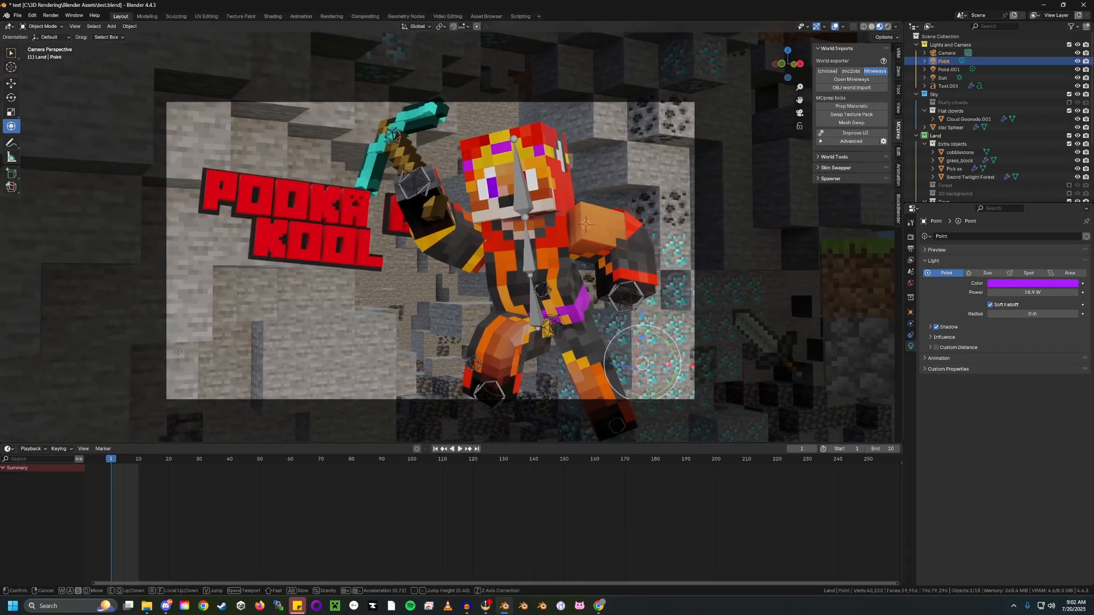
key(w)
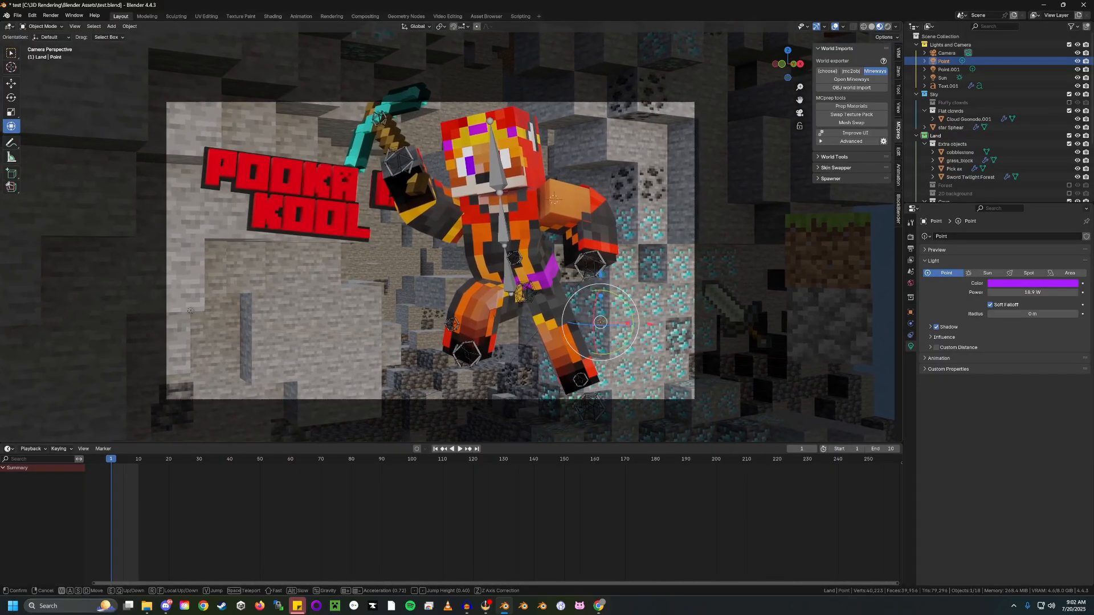
click(496, 249)
Move the Minecraft Player Fox armature about 0.29 m away from the title so the character stops covering the word IS
click(496, 249)
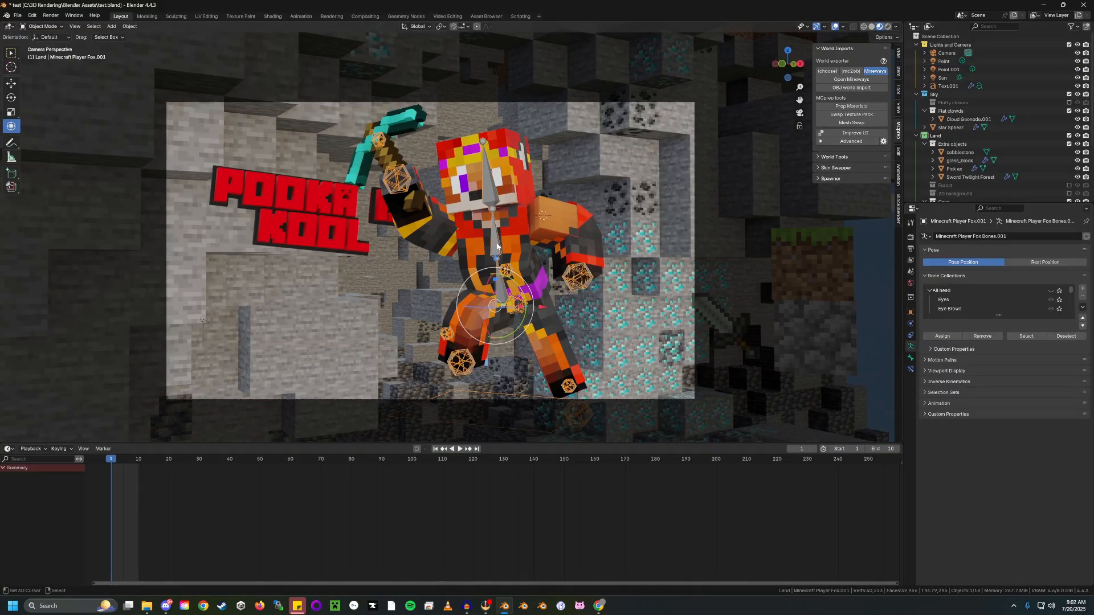
key(g)
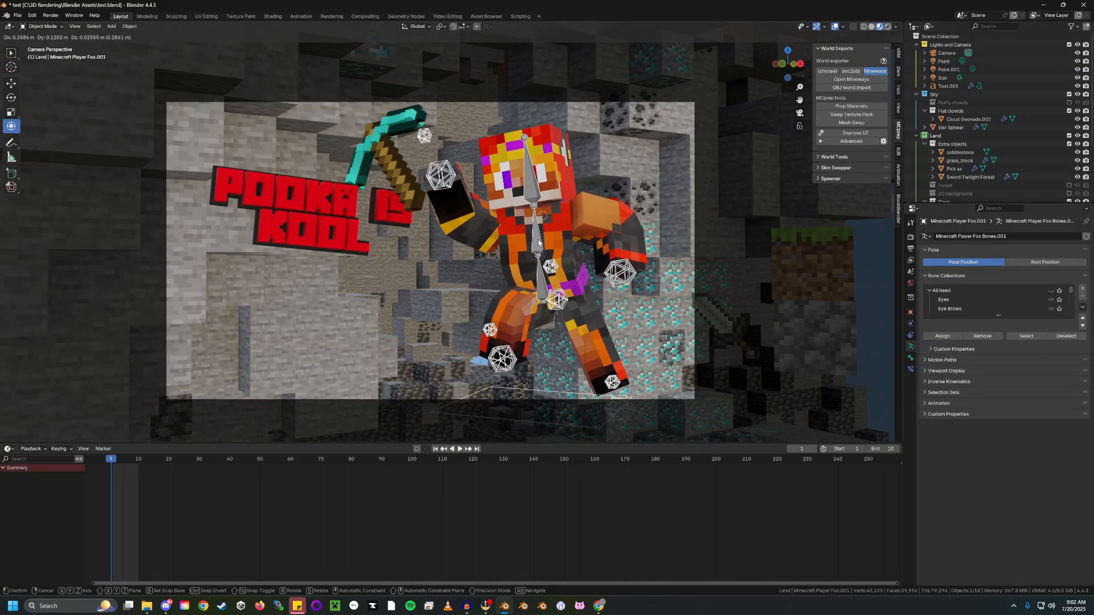
click(537, 242)
Move the pickaxe about 0.25 m back into the character's raised hand and save test.blend
click(433, 190)
key(r)
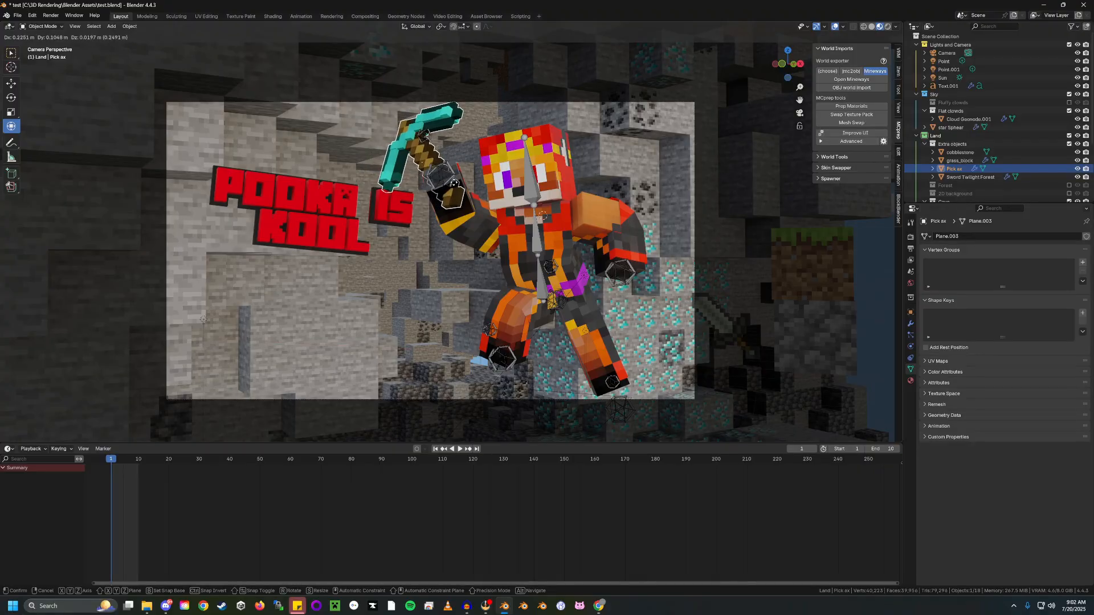
click(477, 173)
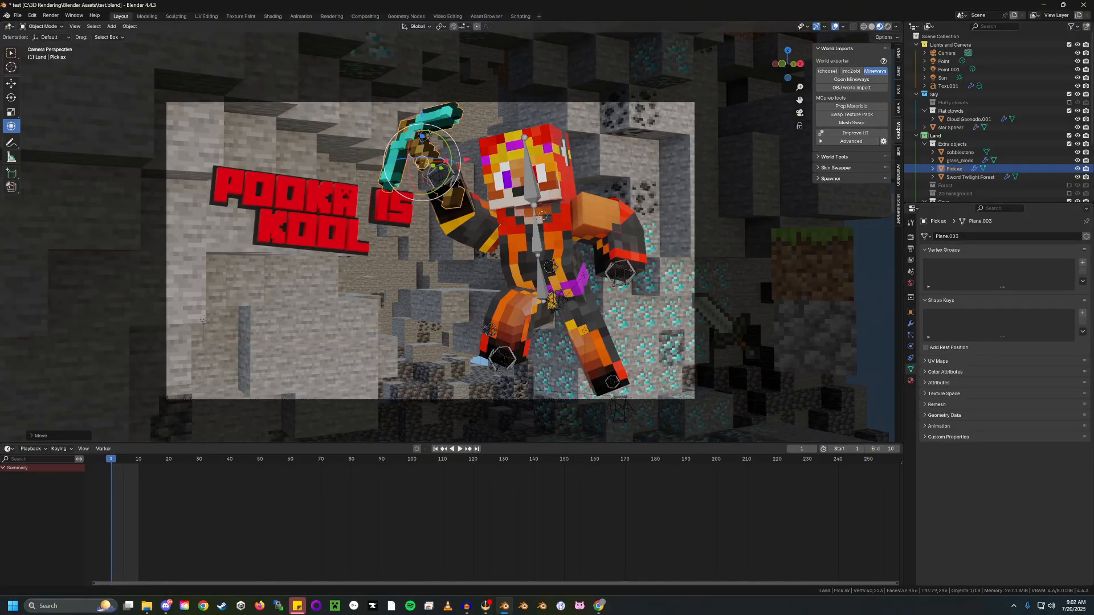
key(ctrl+s)
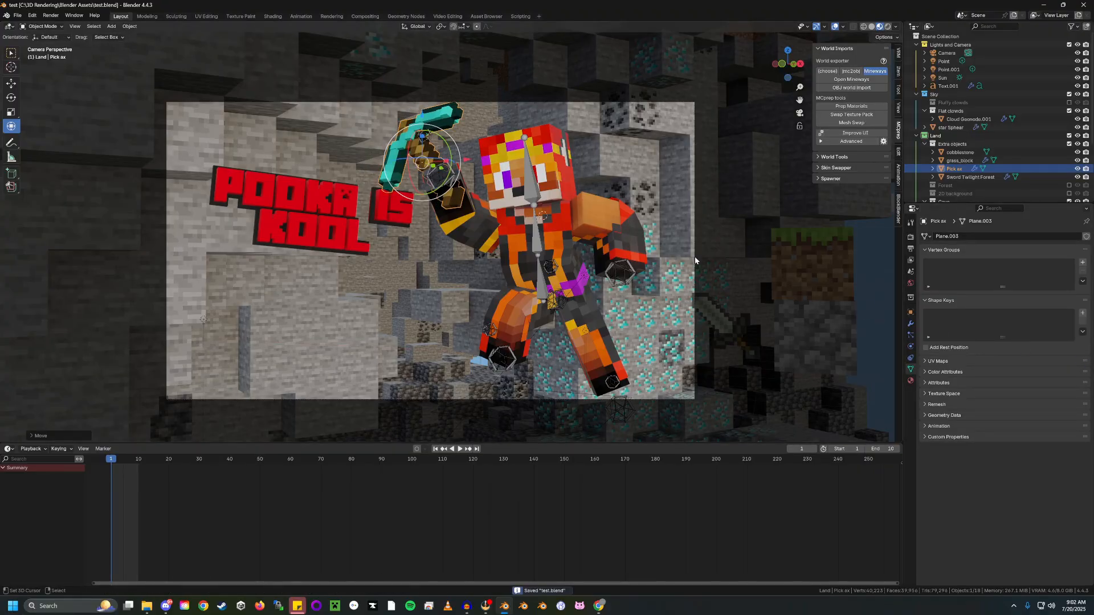
Render the image, review the result and its save options, and close the render window
click(51, 15)
click(63, 26)
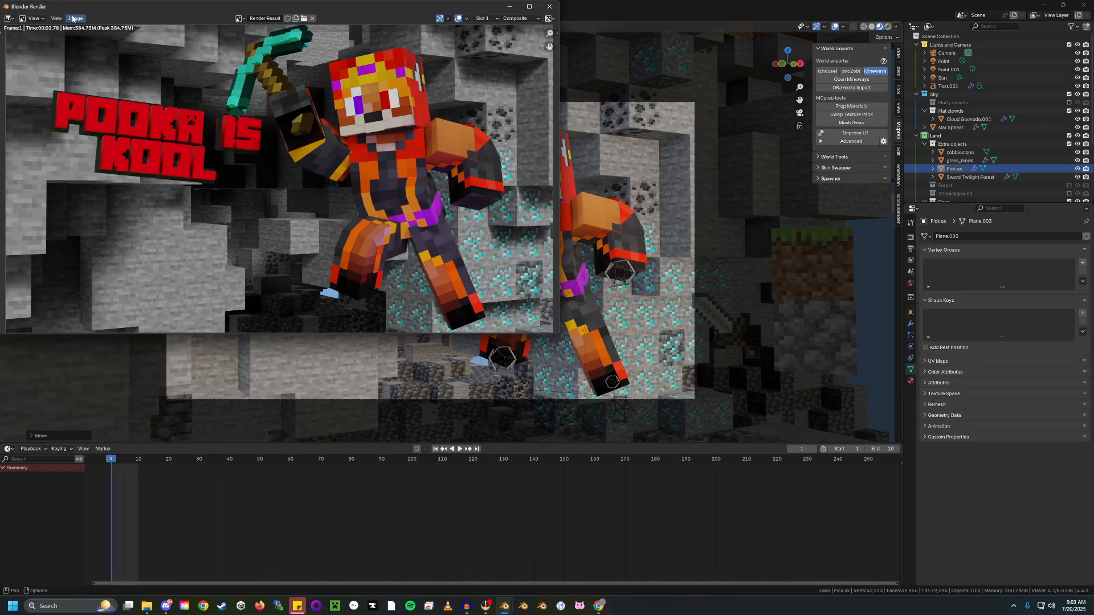
click(76, 19)
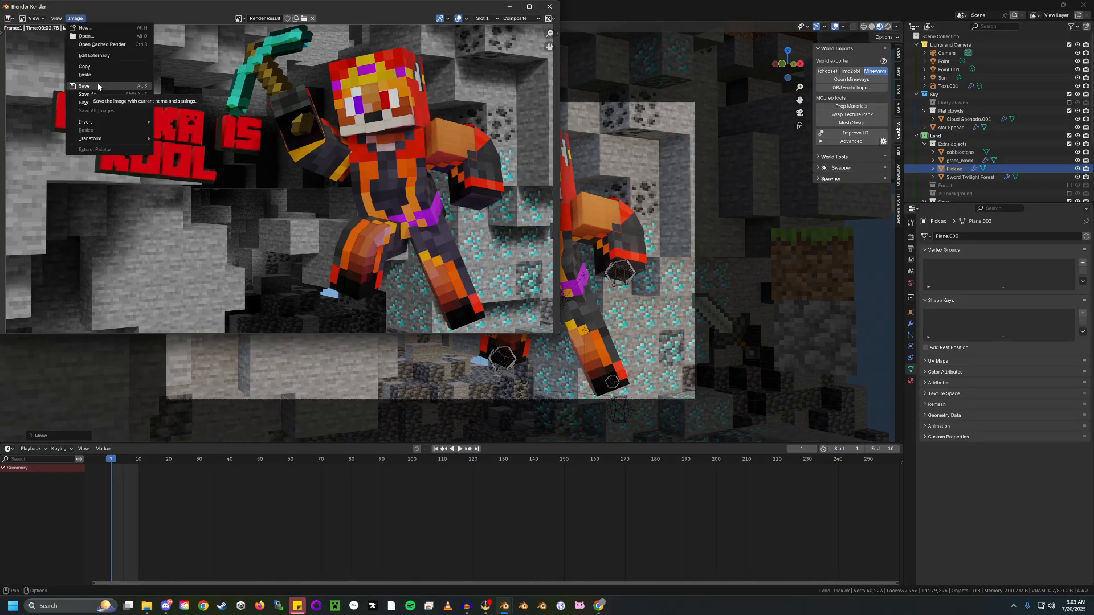
click(550, 7)
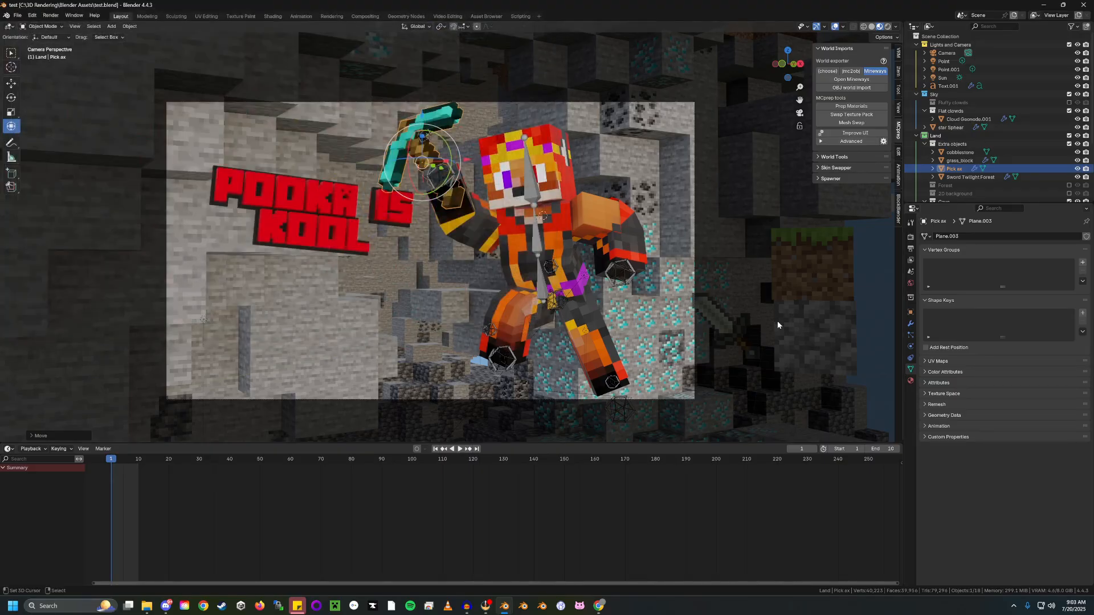
Bring the Twilight Forest sword to the character's lowered hand by snapping the selection to the 3D cursor
click(733, 328)
key(g)
click(621, 154)
key(shift+s)
click(627, 199)
Rotate the sword and move it beside the character's lowered hand, turning its blade with trackball rotation
key(r)
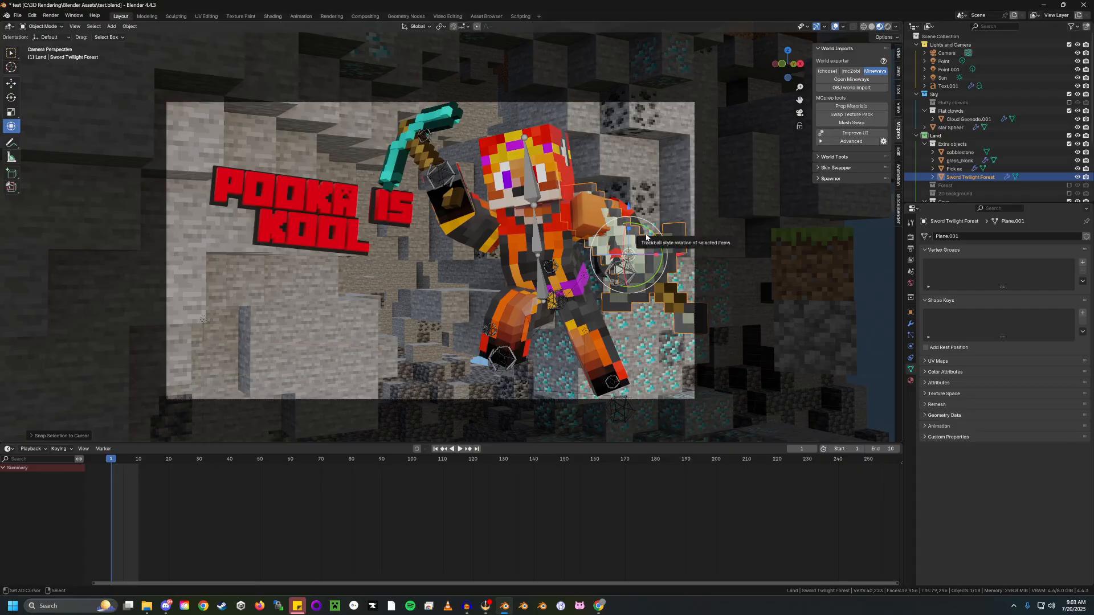
click(706, 245)
key(g)
click(721, 257)
key(r)
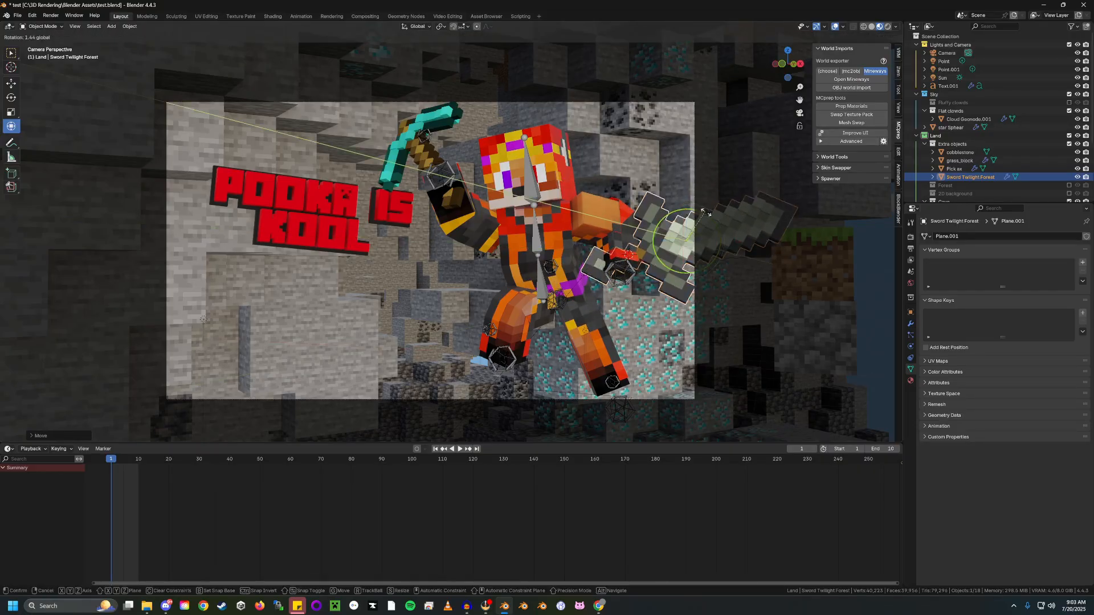
click(698, 220)
Move and rotate the sword so its handle sits in the lowered hand and its blade crosses the character's waist
key(g)
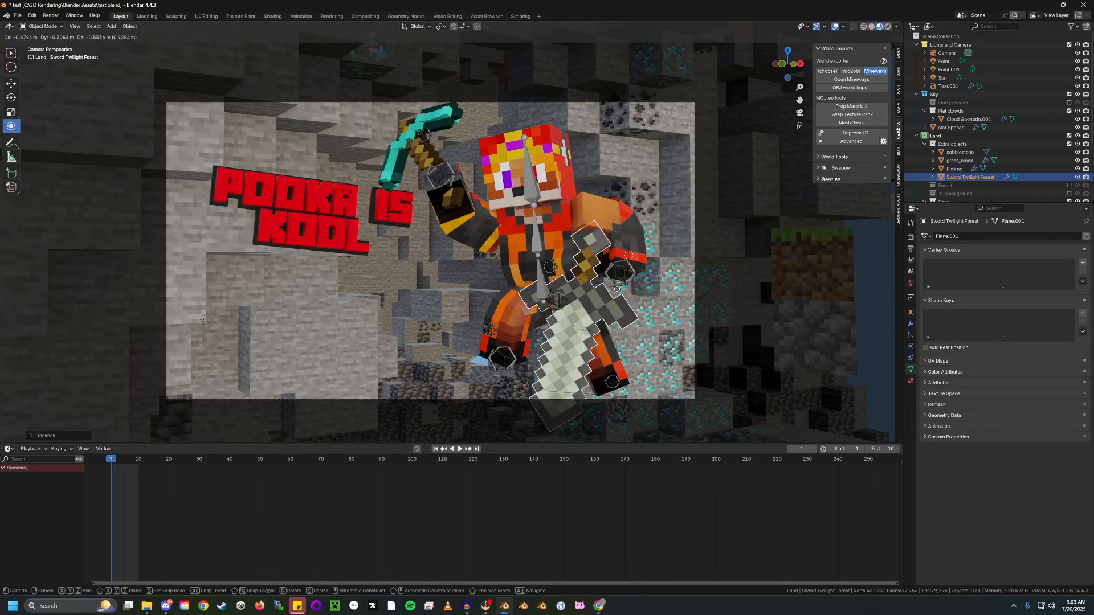
click(632, 292)
key(r)
key(r)
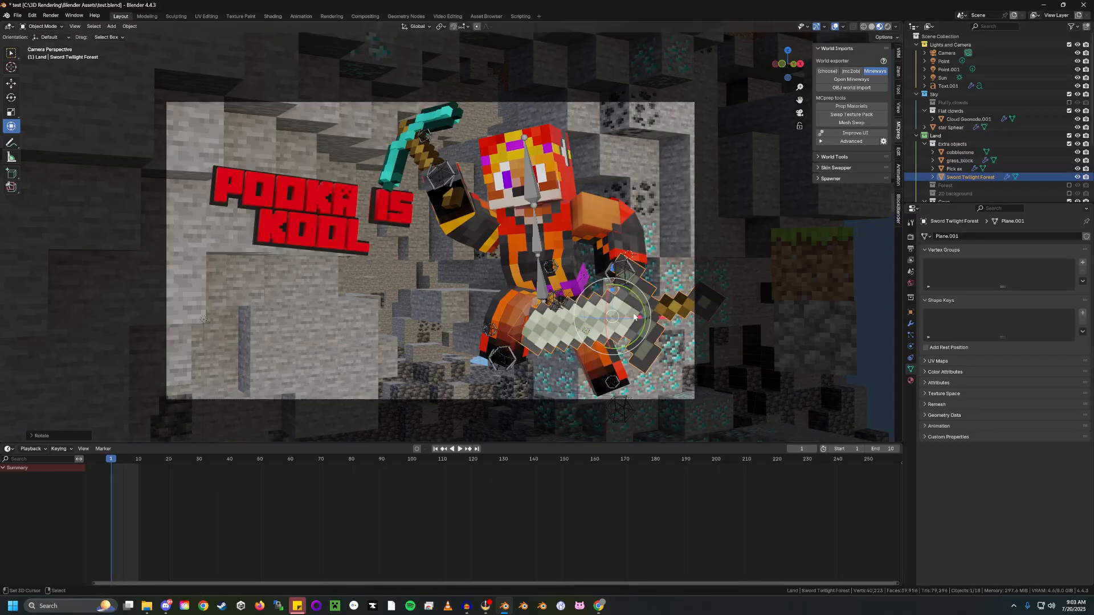
click(649, 295)
key(g)
click(605, 262)
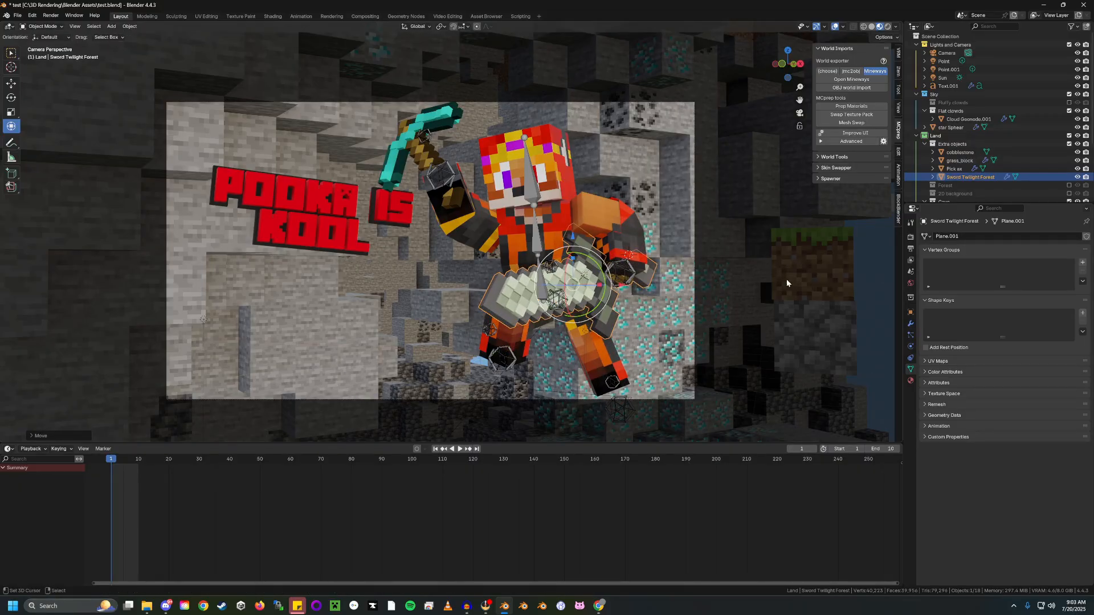
Move the cobblestone block in front of the wall below the title and the grass block beside the character's head
click(810, 323)
key(g)
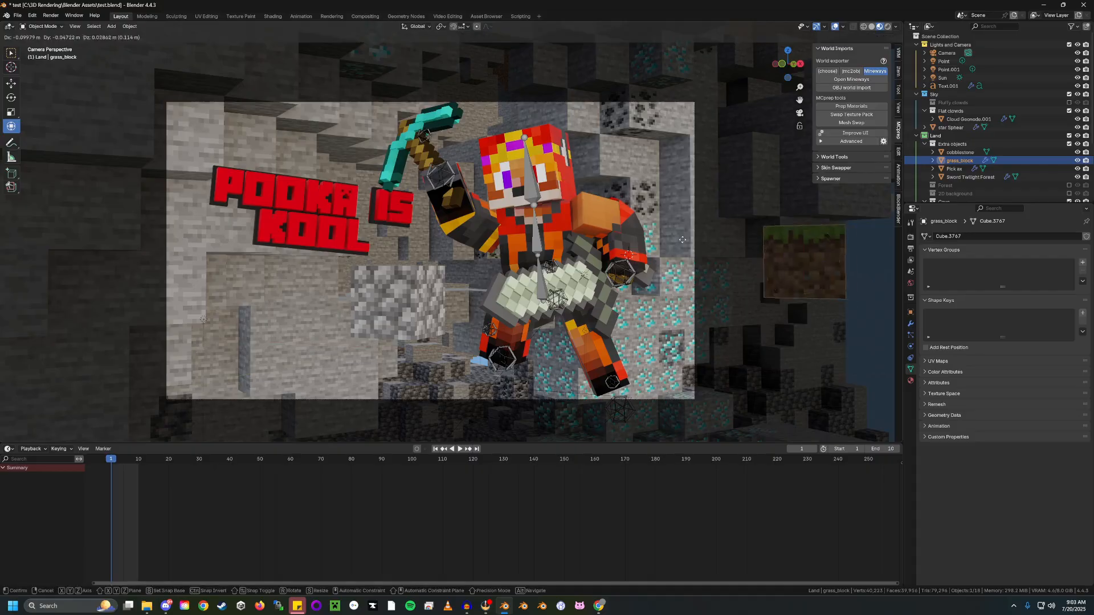
click(551, 144)
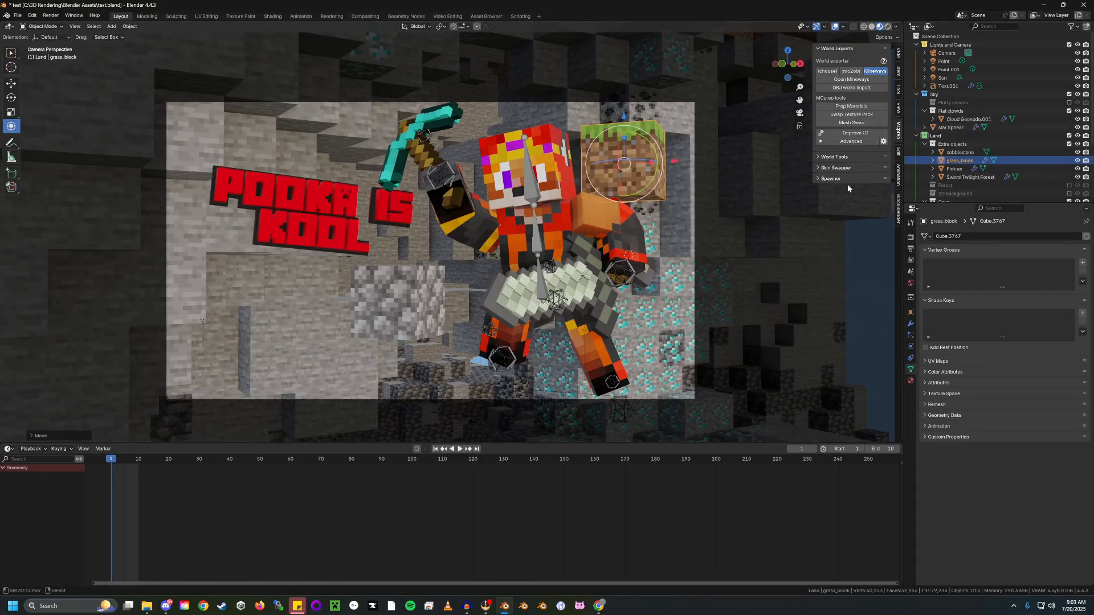
Enlarge the Cave Johnson geometry's area to a minimum Y of about -20.88 and a maximum Y of about 23.14
click(706, 171)
middle_drag(706, 171, 530, 163)
click(910, 323)
middle_drag(433, 228, 325, 262)
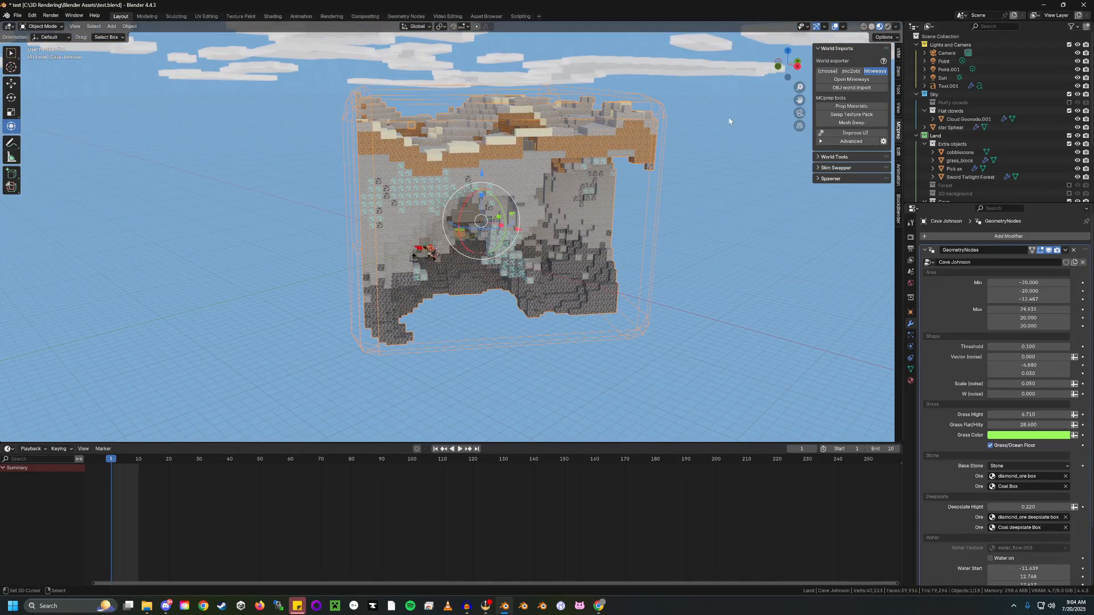
drag(1004, 283, 993, 291)
drag(678, 330, 650, 328)
mouse_move(325, 98)
mouse_down()
mouse_move(239, 96)
mouse_move(308, 95)
mouse_up()
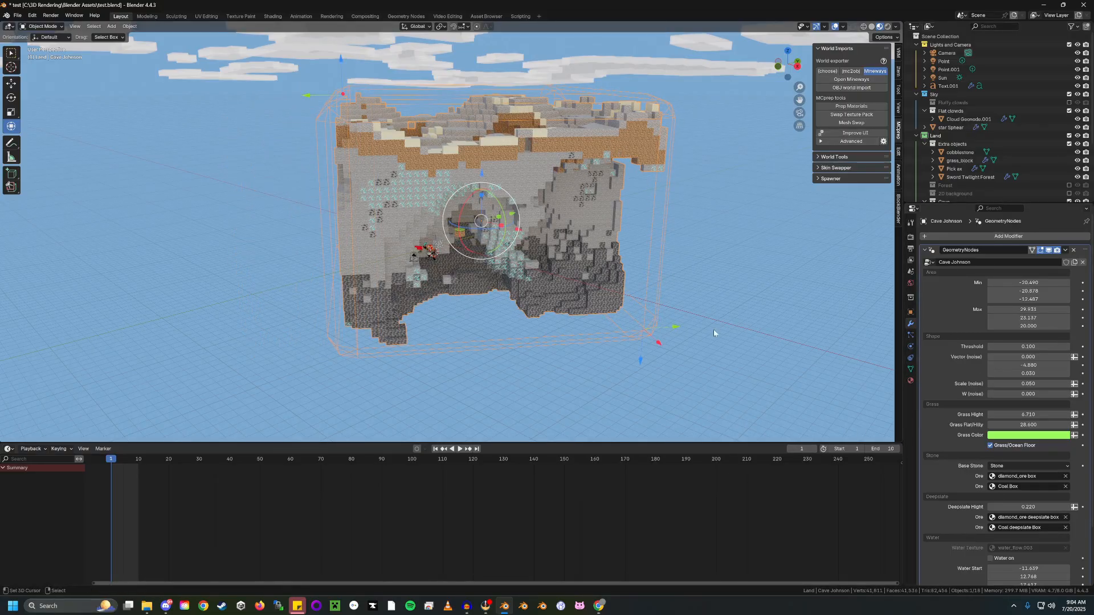
Set the cave's grass height to about -2.85 with Grass/Ocean Floor off, and save the file, returning to the camera view
click(1025, 415)
text(4.4)
key(Return)
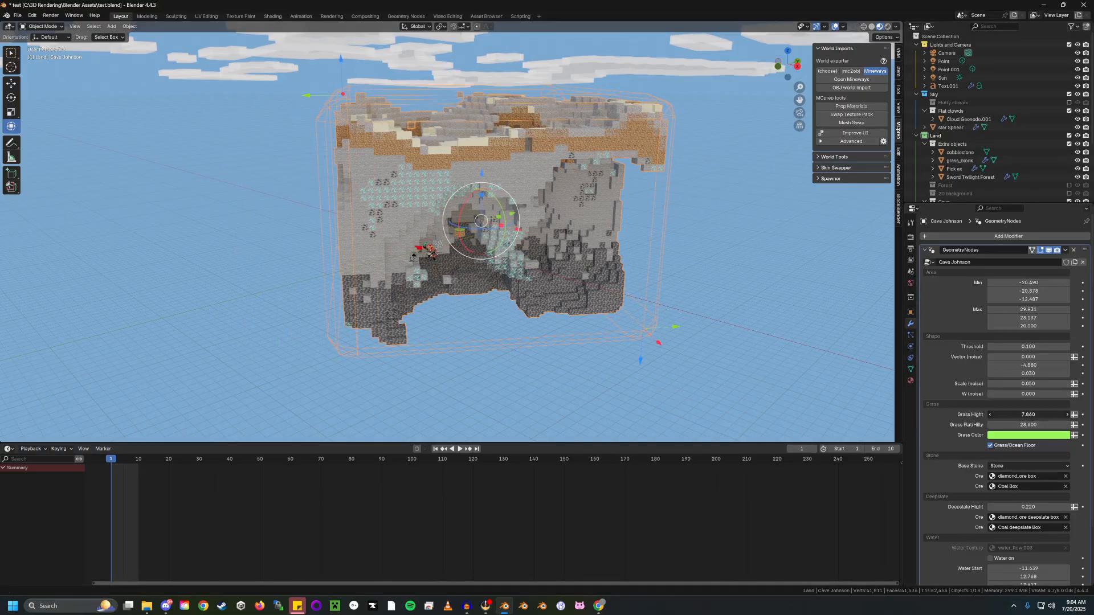
drag(1028, 414, 990, 415)
click(990, 446)
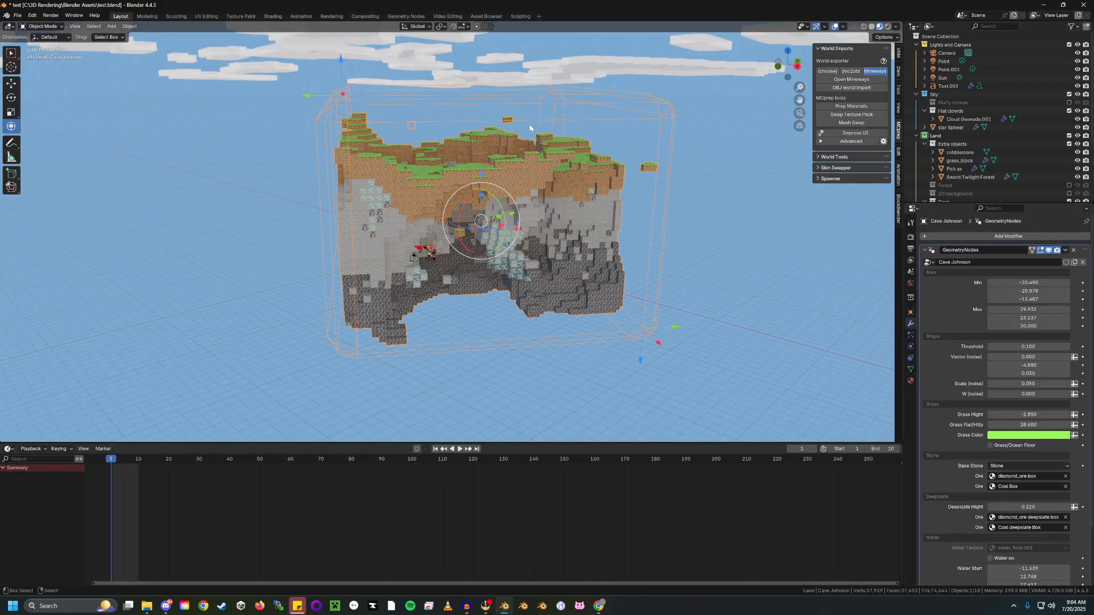
key(ctrl+s)
key(KP_0)
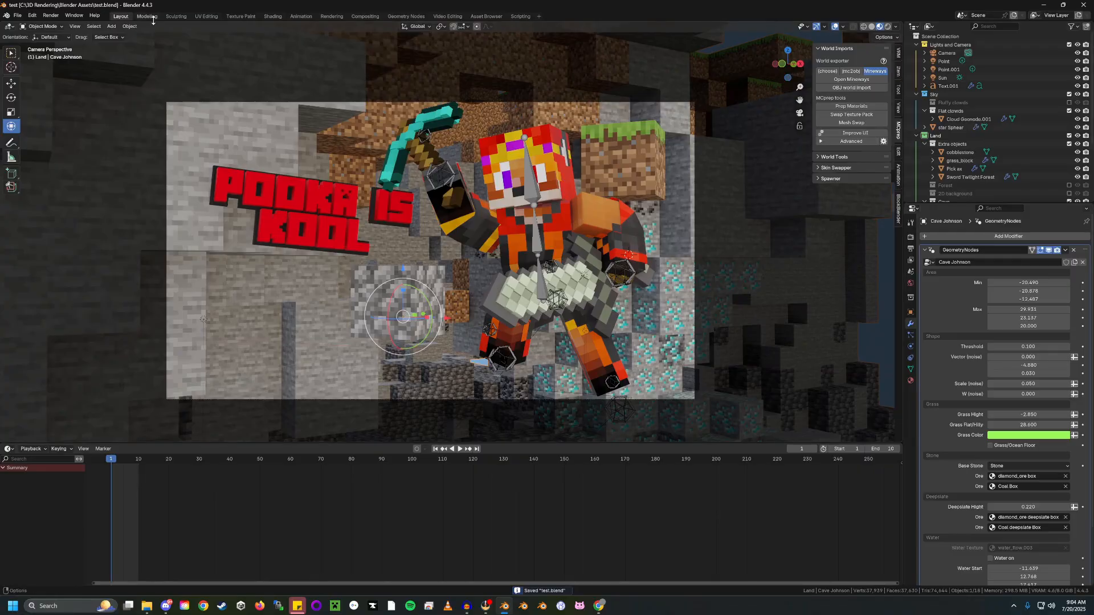